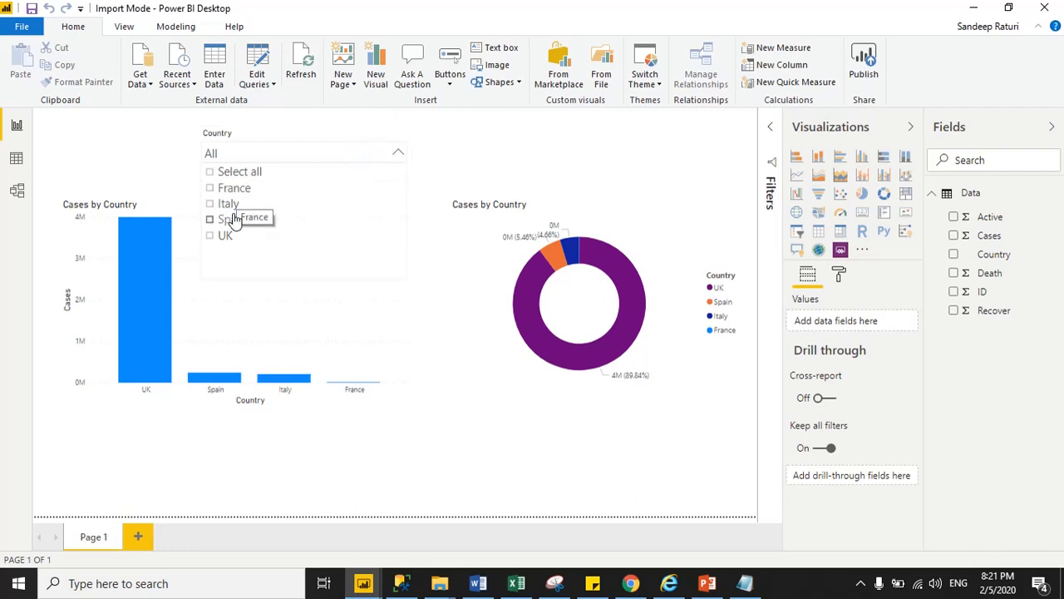
# Step: Examine the Country slicer options and the fields behind the column and donut charts of cases by country
pyautogui.click(498, 158)
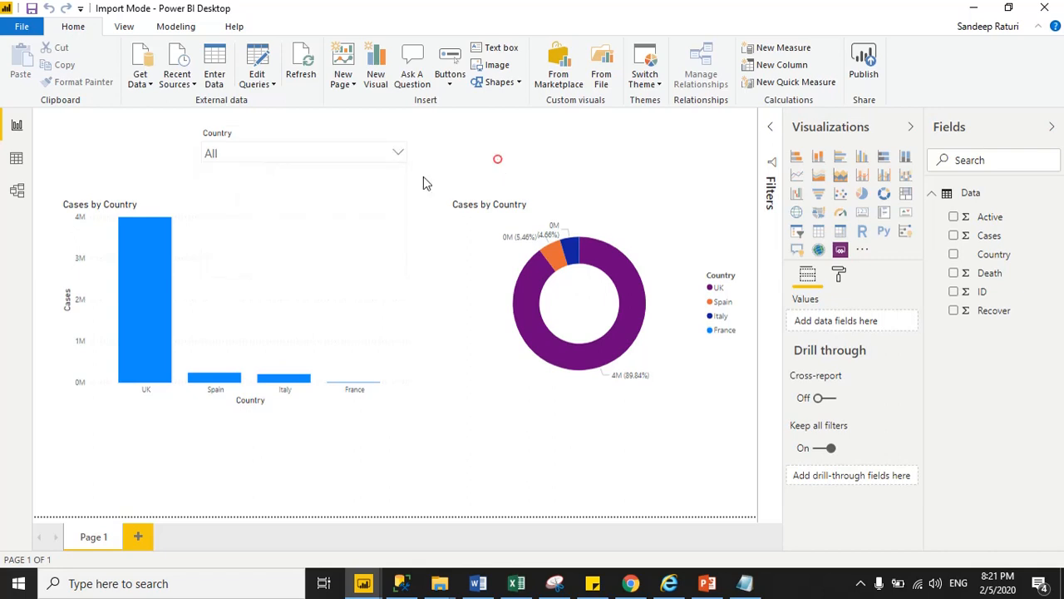
pyautogui.click(106, 208)
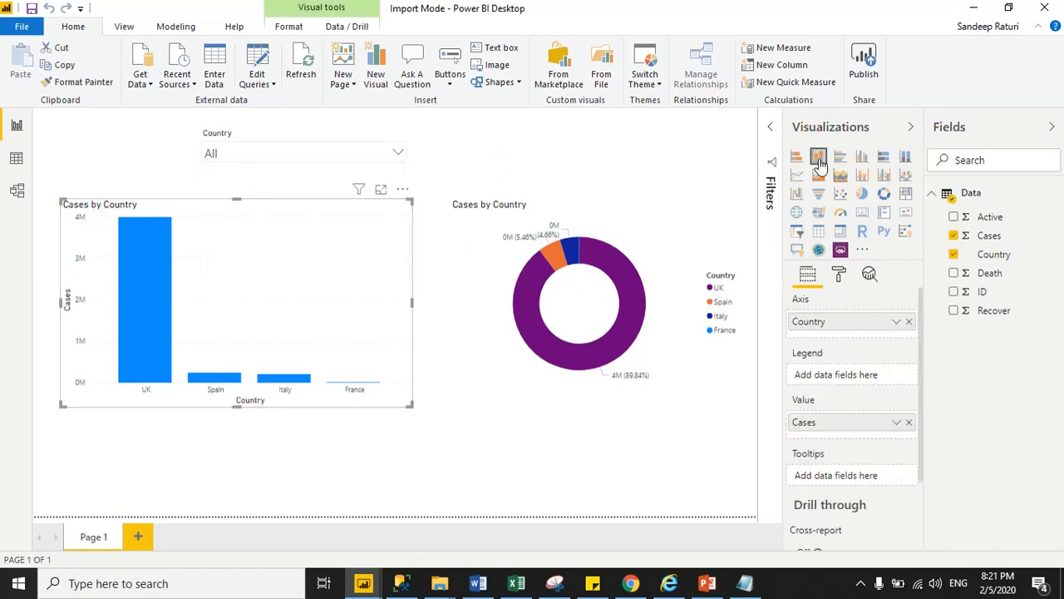
pyautogui.click(504, 213)
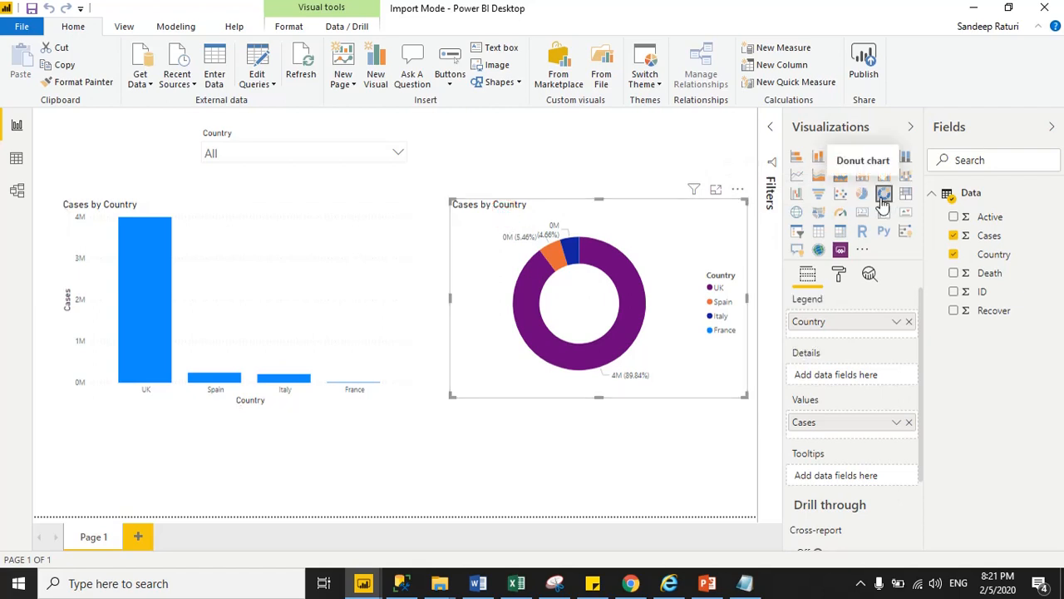
pyautogui.click(594, 163)
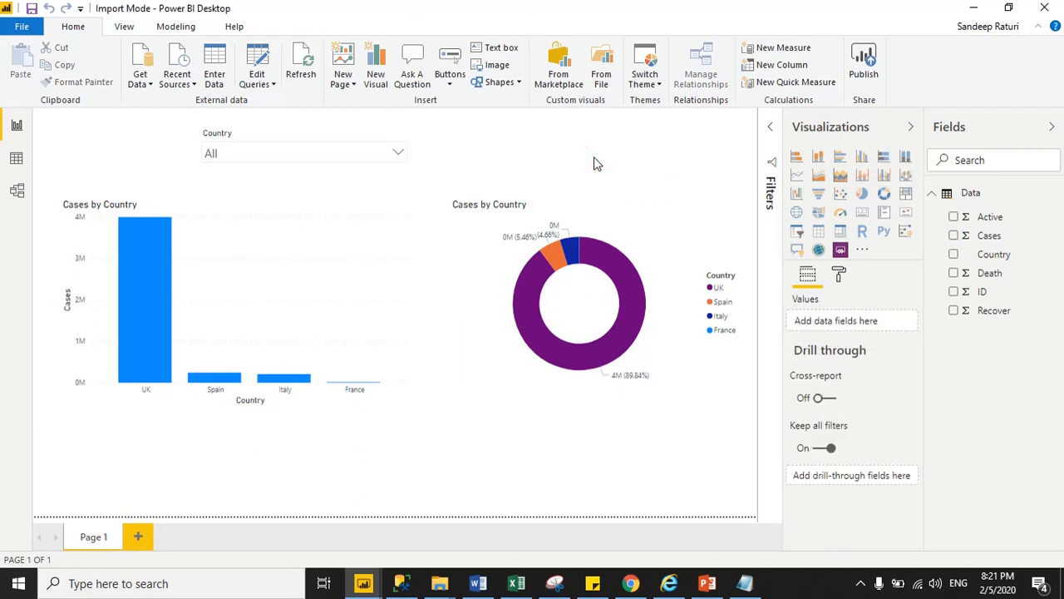
# Step: Create a row-level security role named Senior Users
pyautogui.click(176, 31)
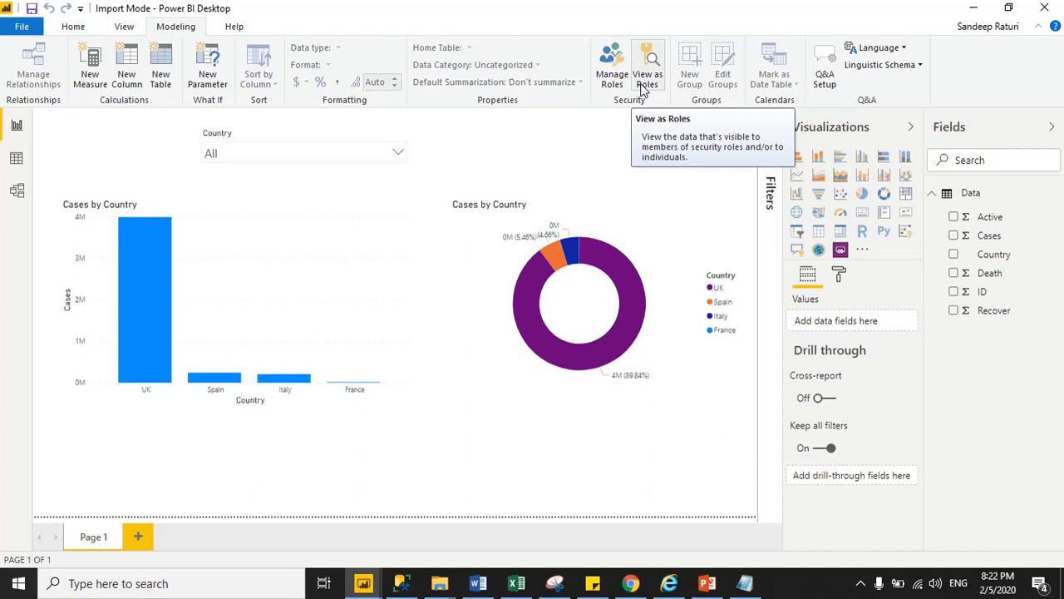
pyautogui.click(614, 85)
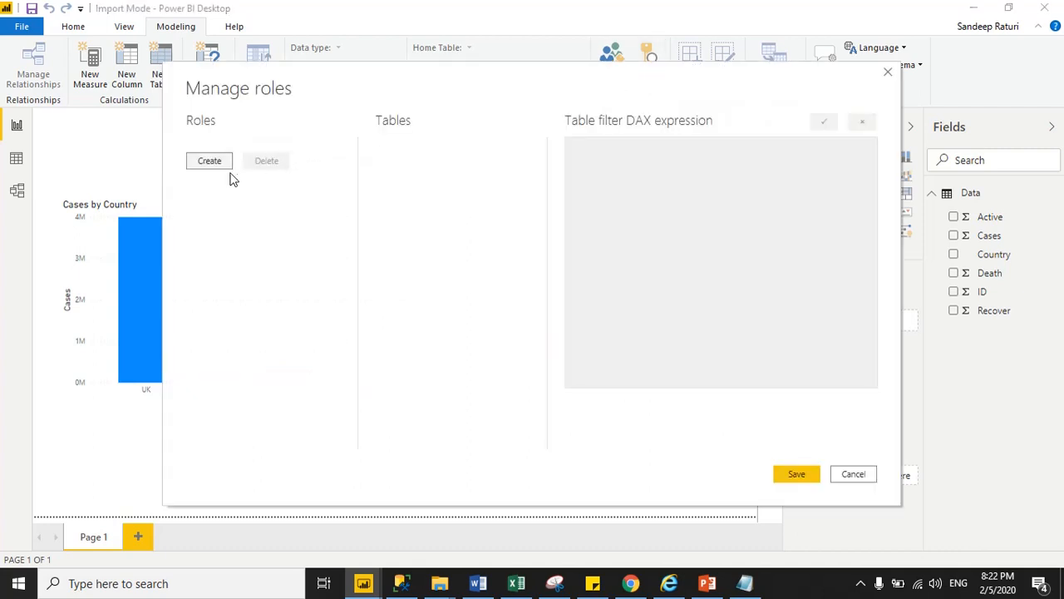
pyautogui.click(218, 164)
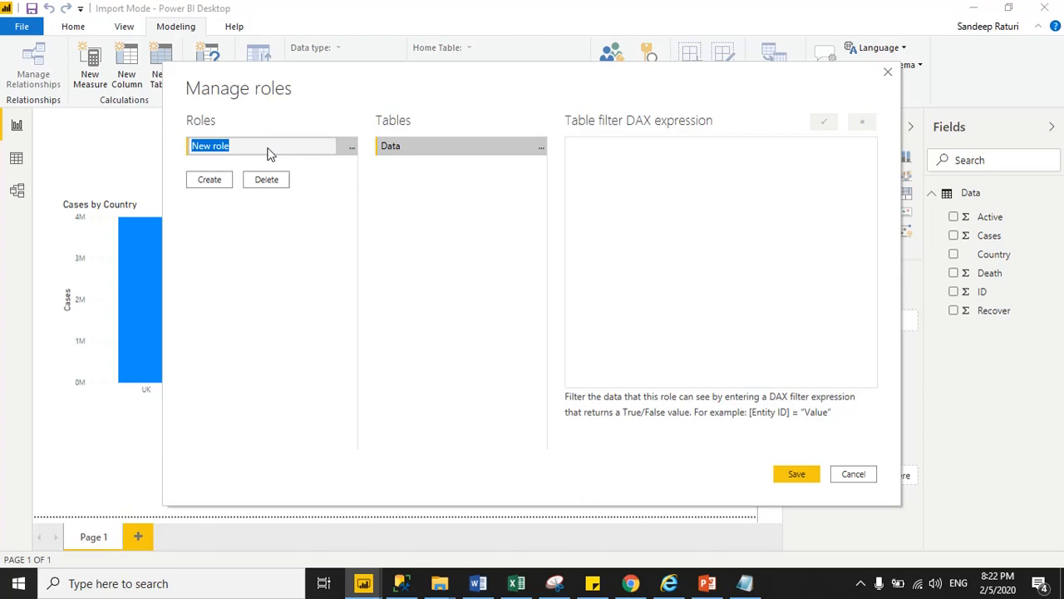
pyautogui.write('Senior Users')
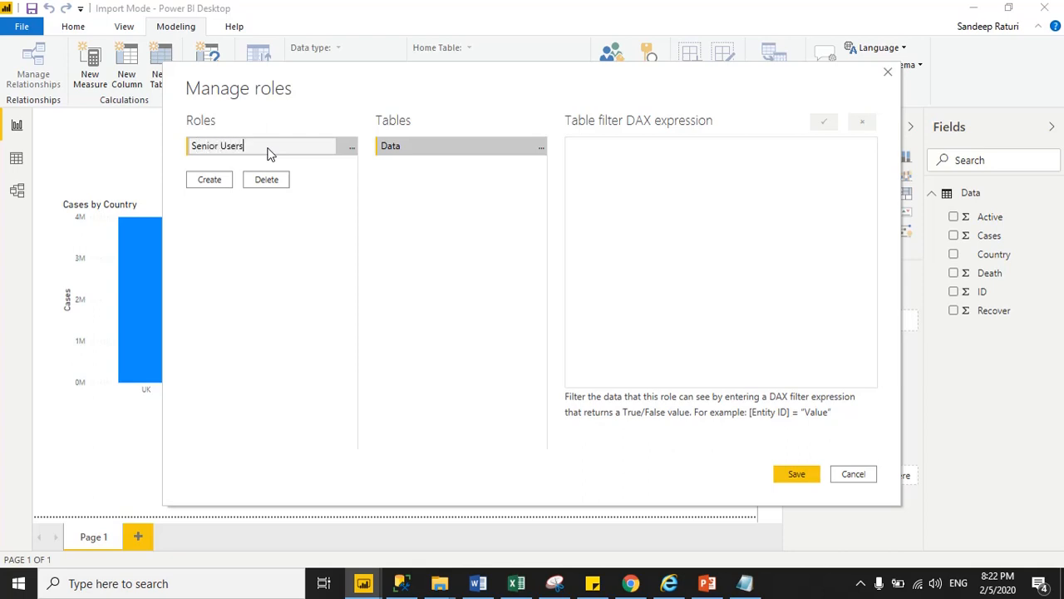
pyautogui.click(362, 173)
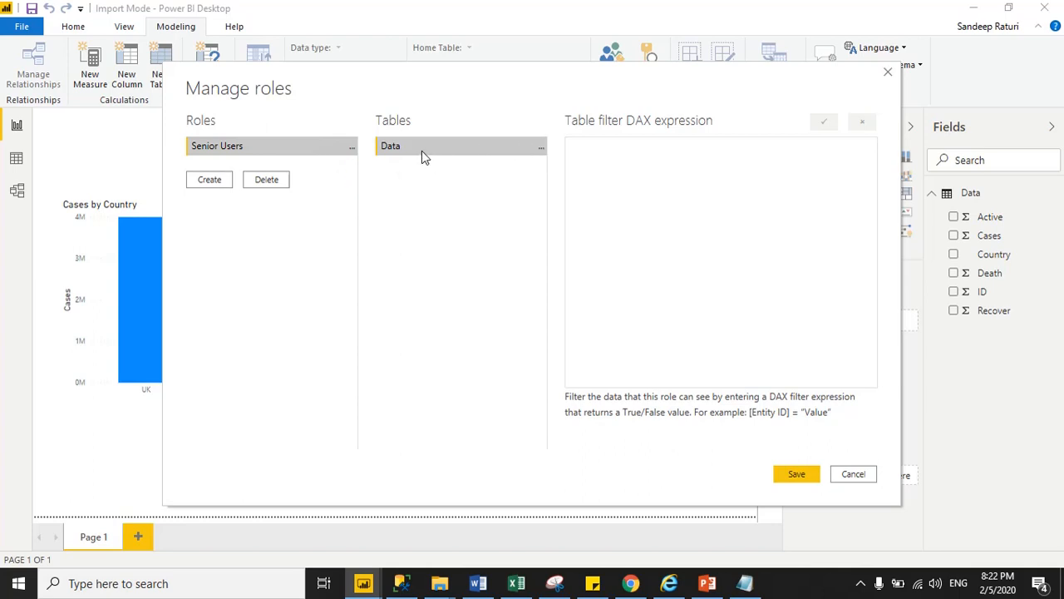
# Step: Filter the Data table for the Senior Users role with the DAX expression [Country] in { "UK","Spain","Italy"}
pyautogui.click(542, 155)
pyautogui.moveTo(605, 166)
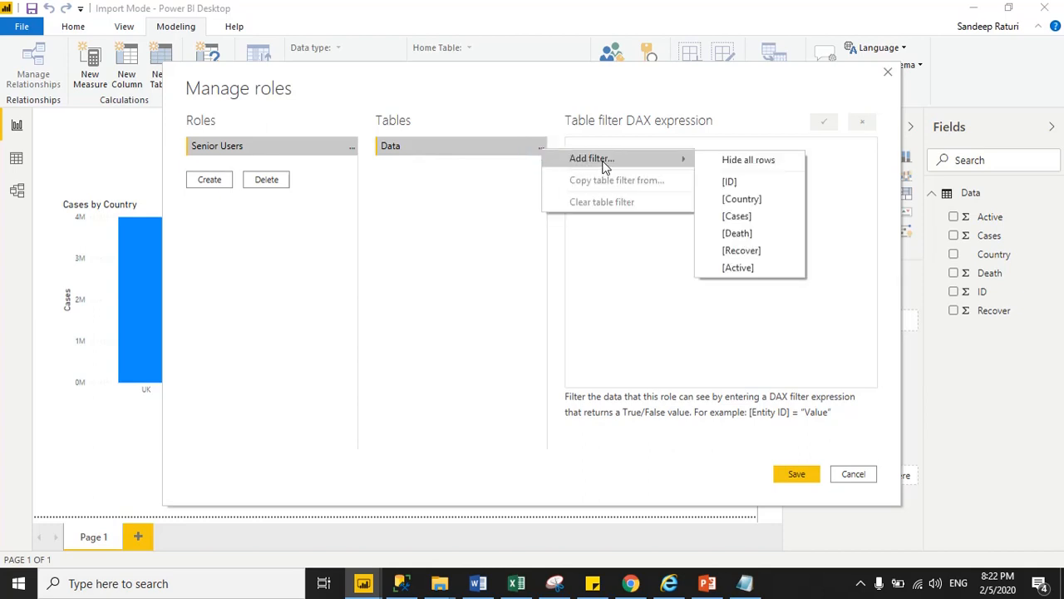
pyautogui.click(742, 199)
pyautogui.moveTo(465, 84); pyautogui.dragTo(644, 48)
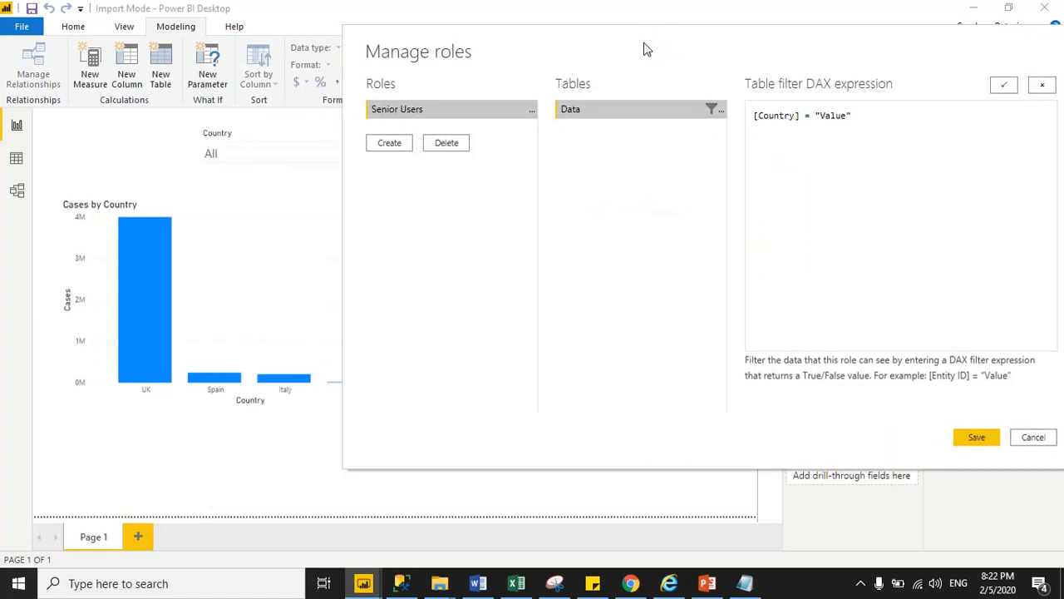
pyautogui.doubleClick(807, 116)
pyautogui.write('in {')
pyautogui.doubleClick(837, 116)
pyautogui.write('UK')
pyautogui.click(854, 115)
pyautogui.write(', "Spain","Italy')
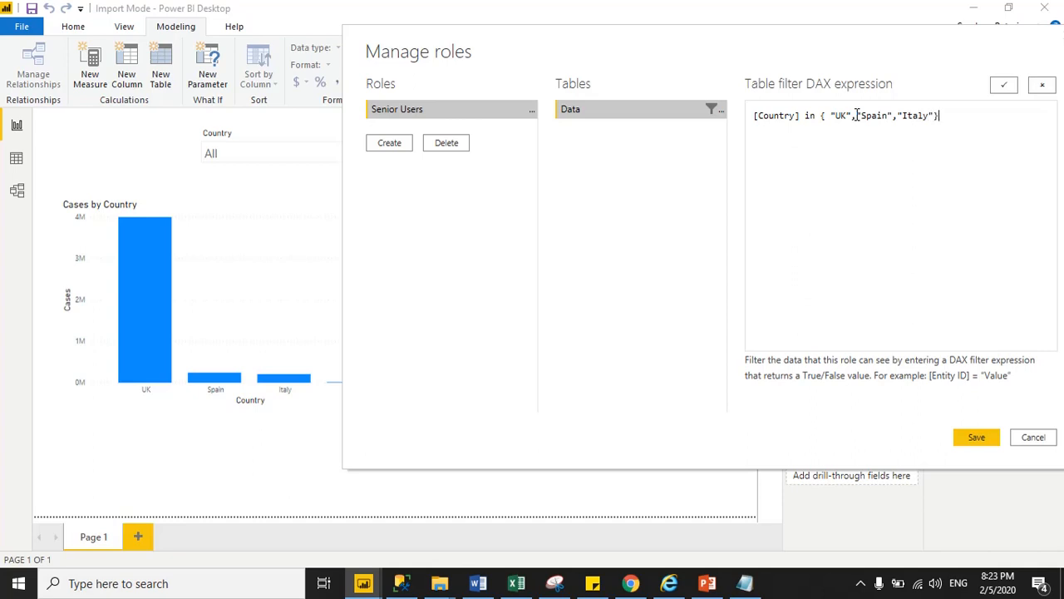
pyautogui.click(945, 174)
# Step: Create a second security role named Users
pyautogui.click(393, 149)
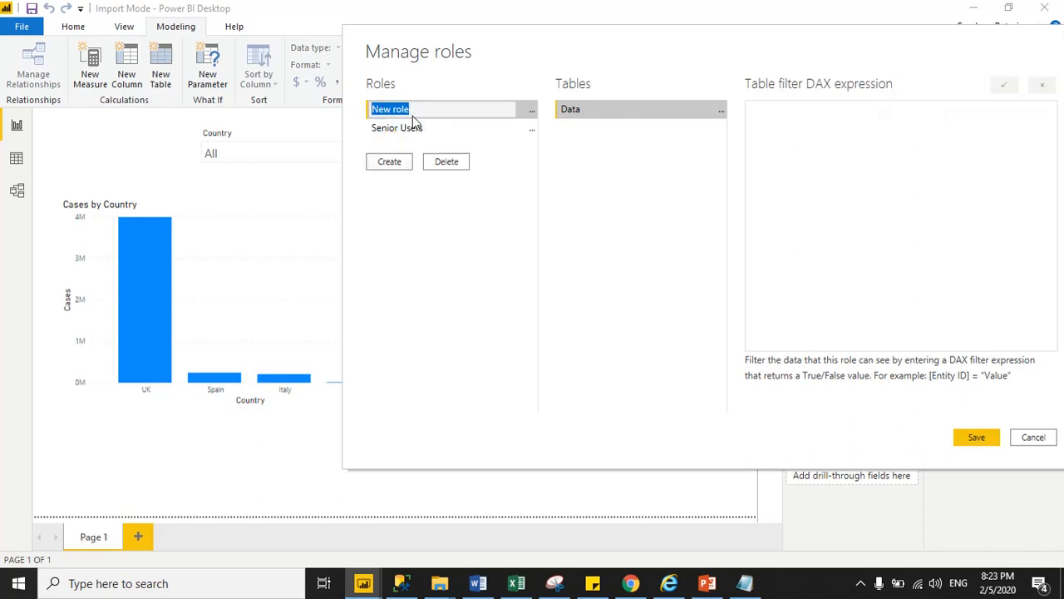
pyautogui.write('Users')
pyautogui.press('Return')
# Step: Filter the Data table for the Users role with the DAX expression [Country] = "France"
pyautogui.click(720, 114)
pyautogui.moveTo(781, 122)
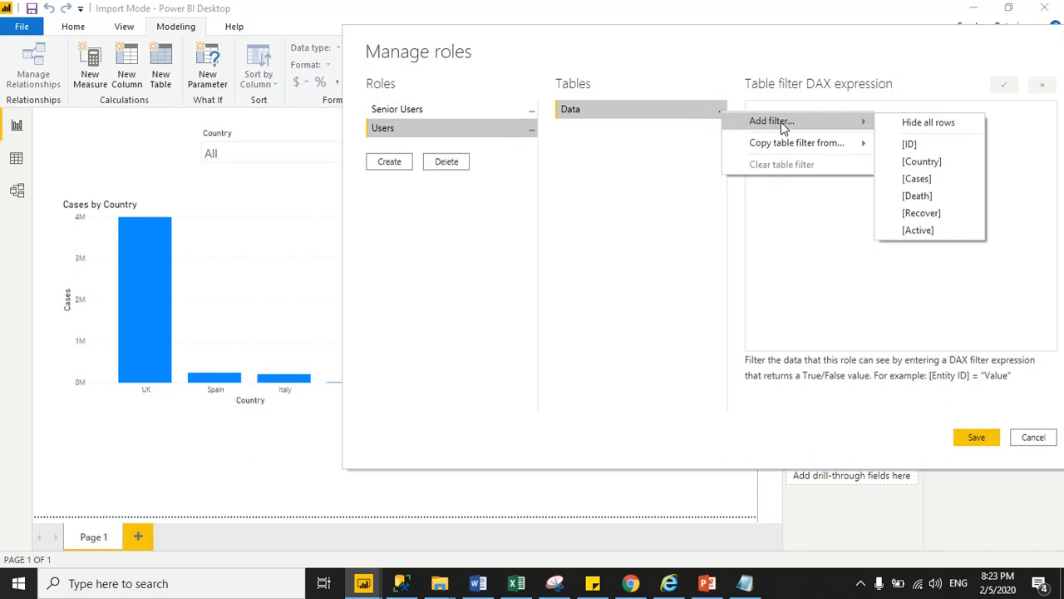
pyautogui.click(925, 162)
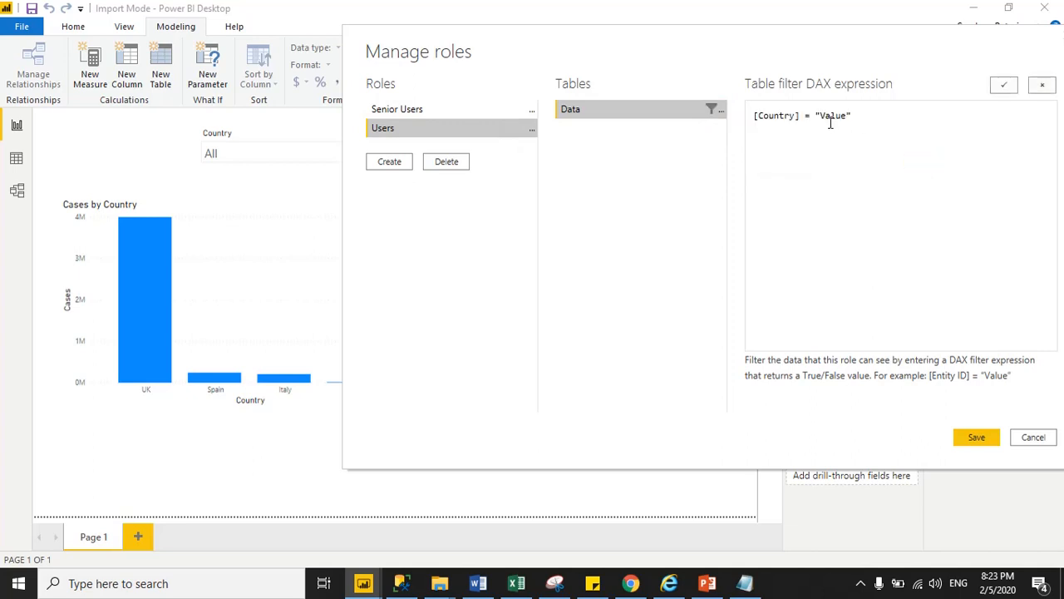
pyautogui.moveTo(820, 117); pyautogui.dragTo(846, 117)
pyautogui.moveTo(724, 55); pyautogui.dragTo(812, 55)
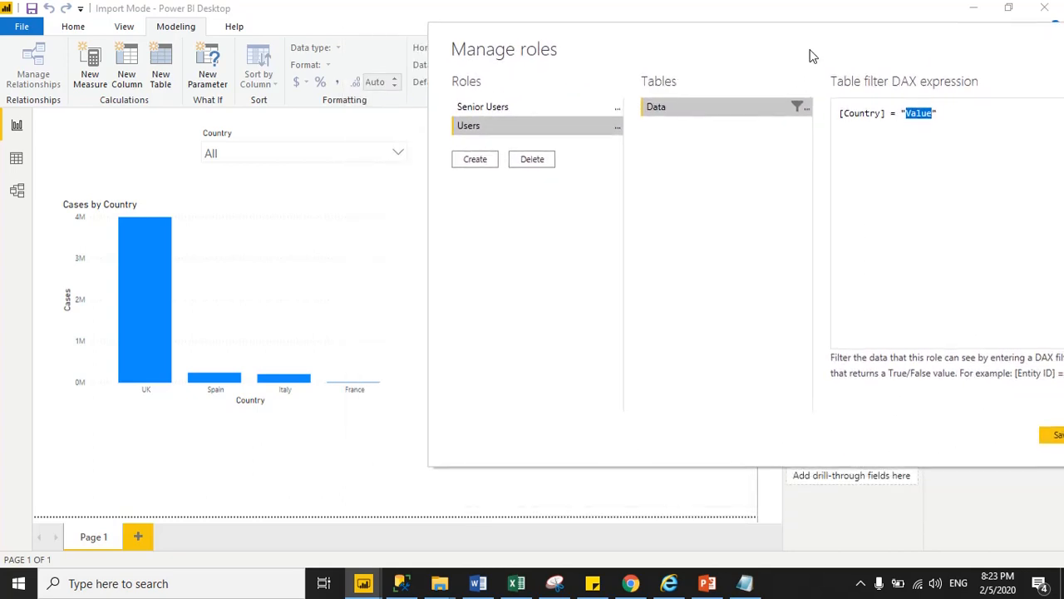
pyautogui.moveTo(905, 114); pyautogui.dragTo(933, 114)
pyautogui.click(933, 118)
pyautogui.click(986, 147)
# Step: Review the filter expressions of the Senior Users and Users roles, and save the roles
pyautogui.click(503, 109)
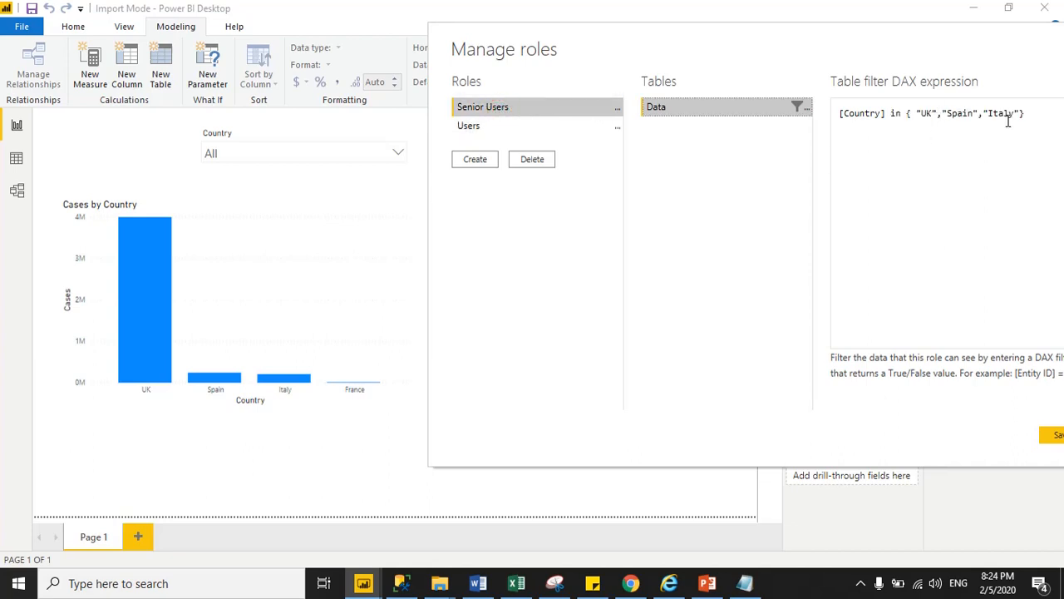
pyautogui.click(473, 127)
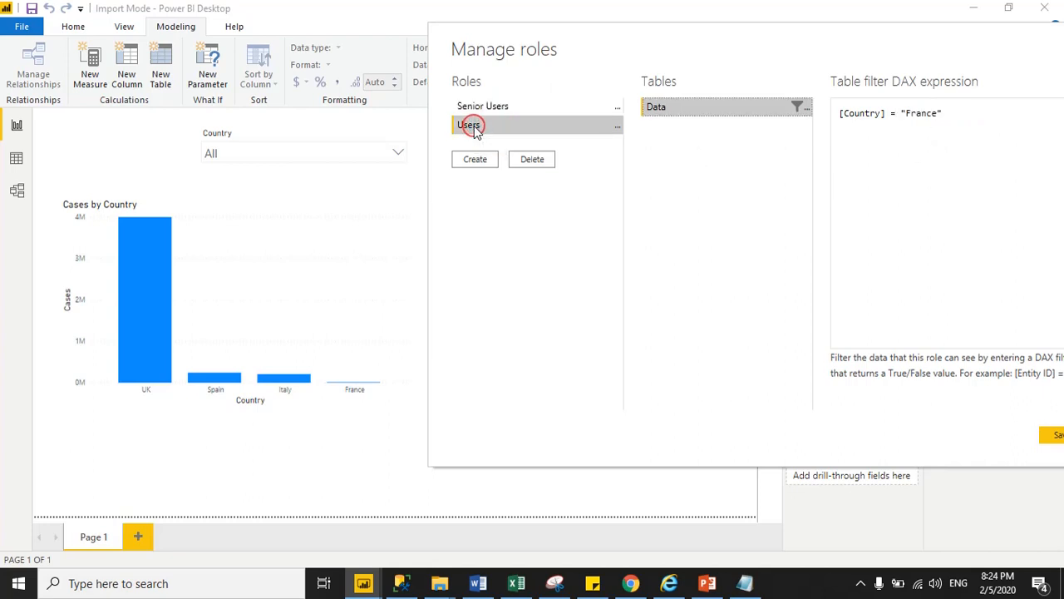
pyautogui.moveTo(903, 114); pyautogui.dragTo(933, 113)
pyautogui.moveTo(867, 47); pyautogui.dragTo(791, 33)
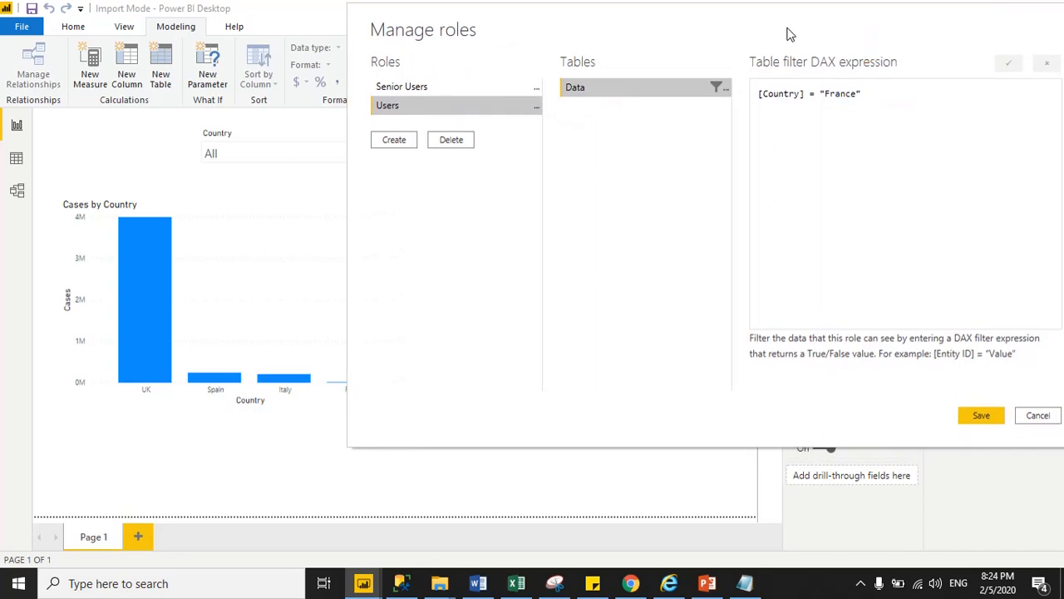
pyautogui.click(984, 419)
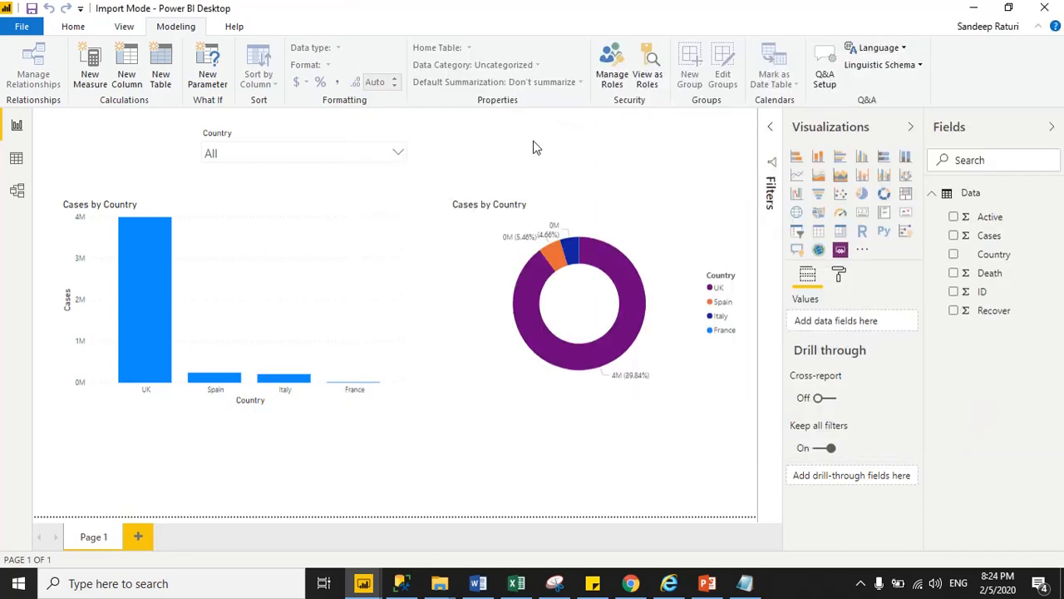
# Step: View the report as the Senior Users role, check the charts and Country slicer options, and stop viewing as that role
pyautogui.click(656, 83)
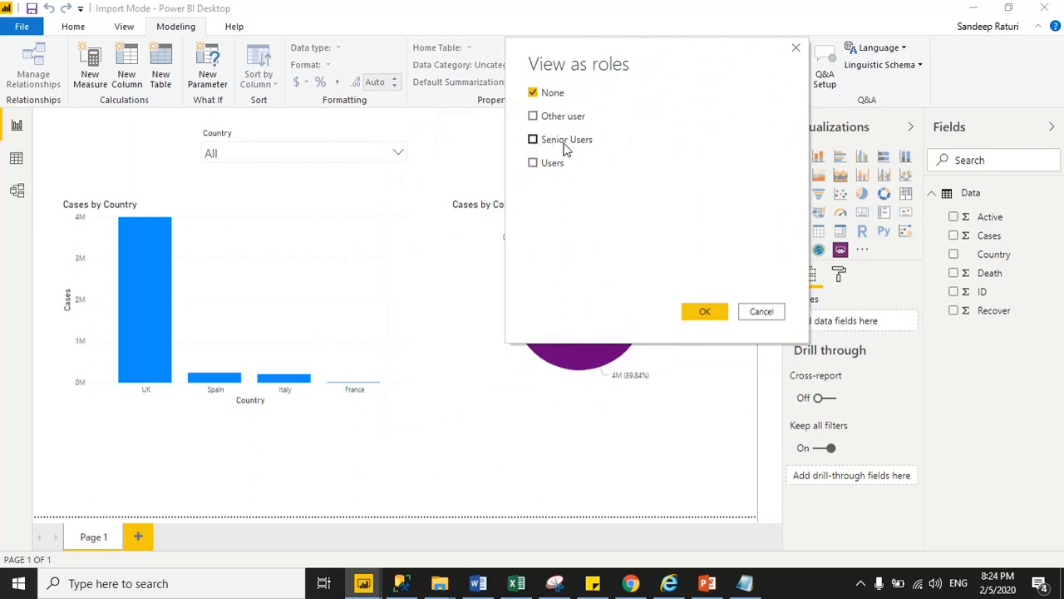
pyautogui.click(534, 140)
pyautogui.click(713, 314)
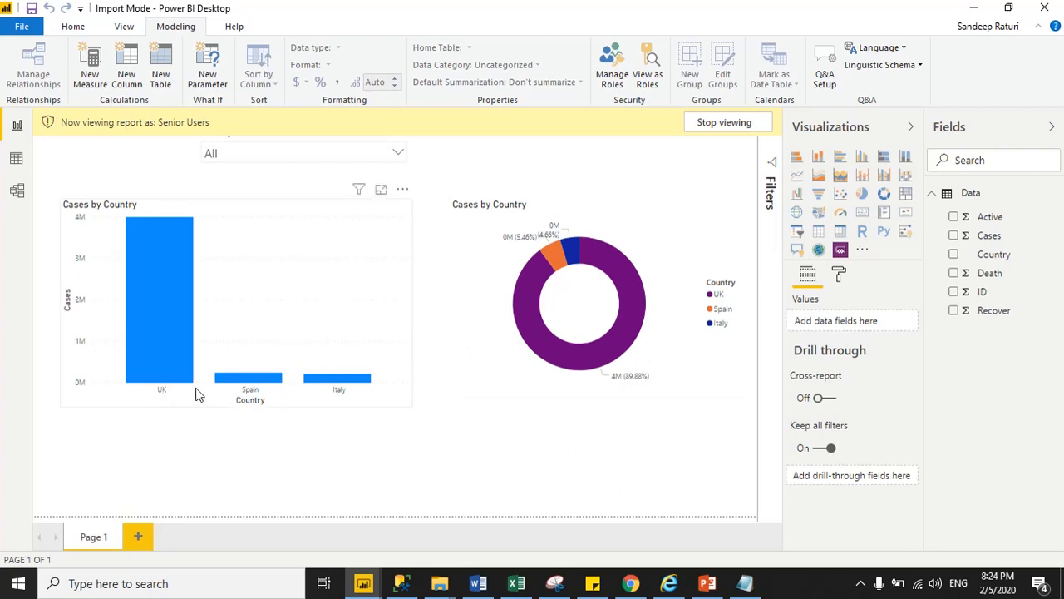
pyautogui.click(286, 155)
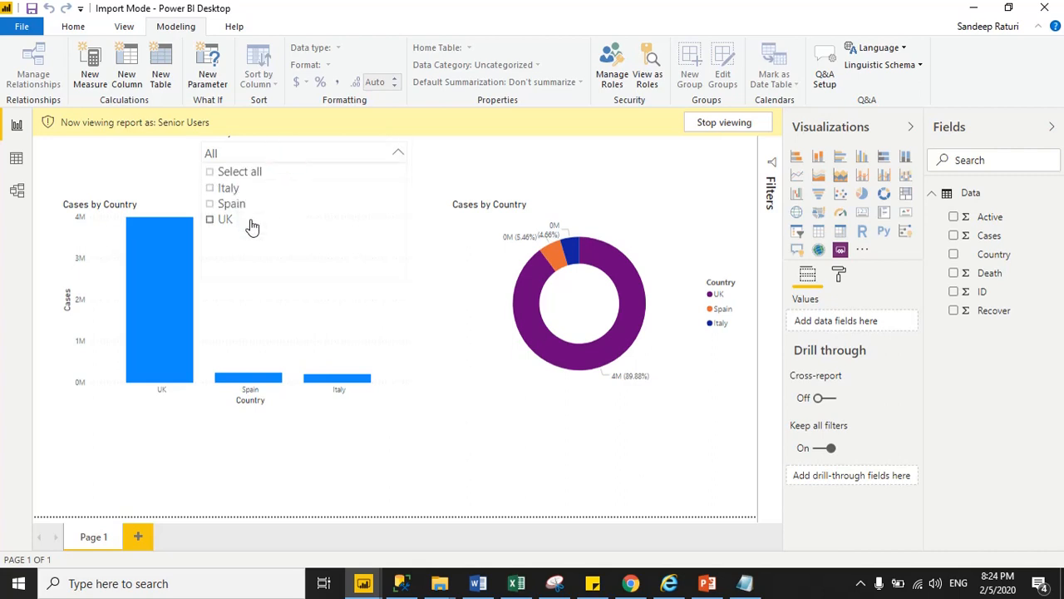
pyautogui.click(534, 161)
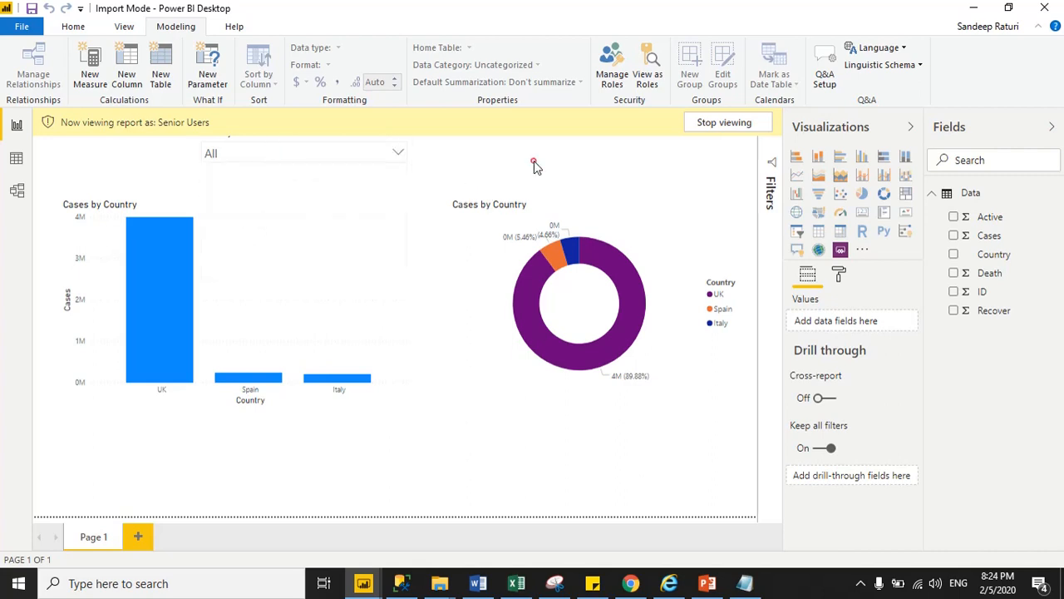
pyautogui.click(711, 126)
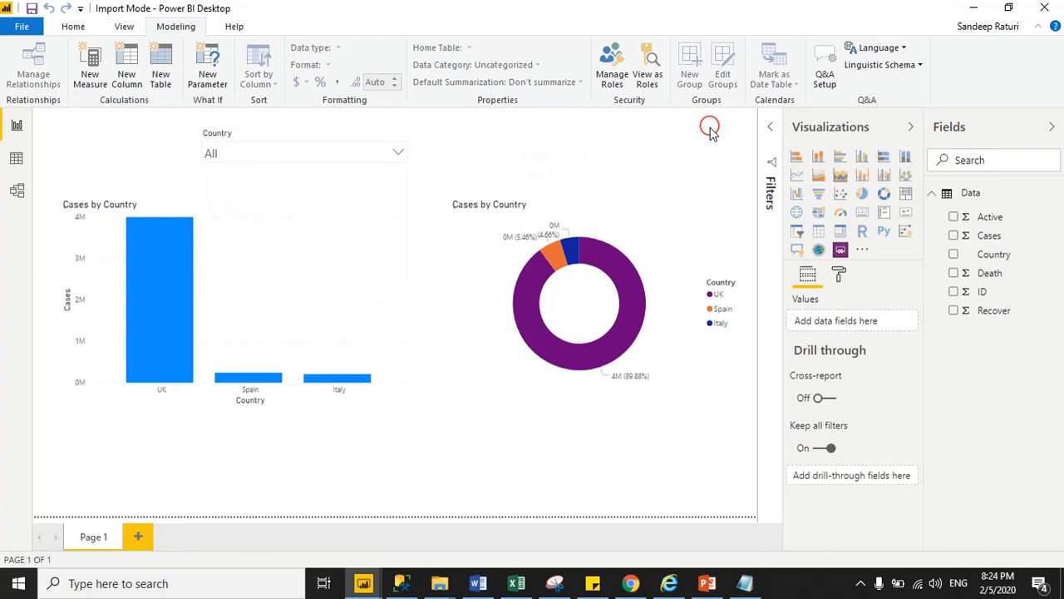
# Step: View the report as the Users role, check the charts and Country slicer options, and stop viewing as that role
pyautogui.click(648, 83)
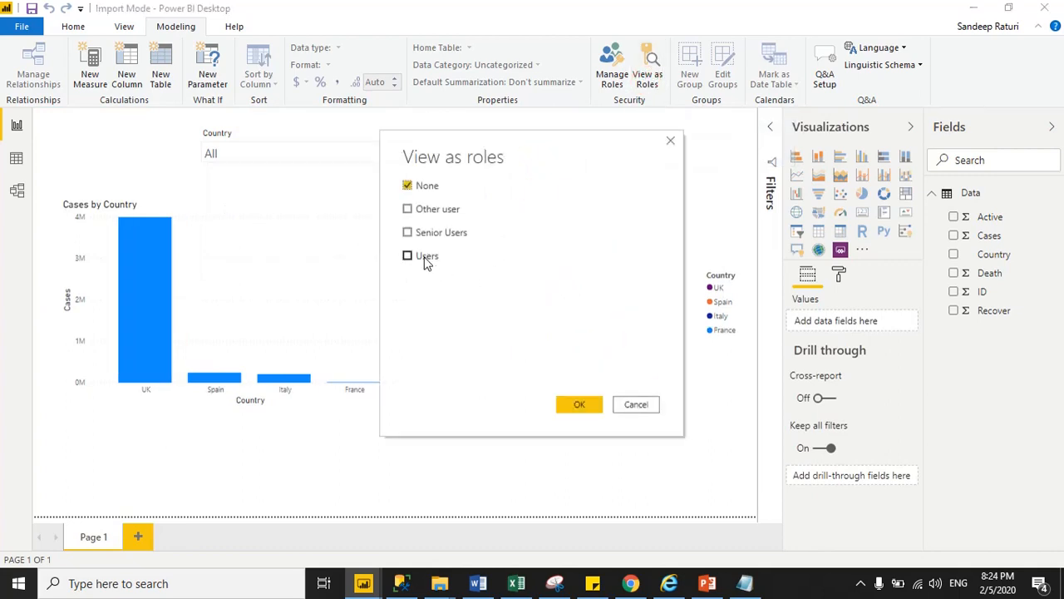
pyautogui.click(425, 259)
pyautogui.click(579, 406)
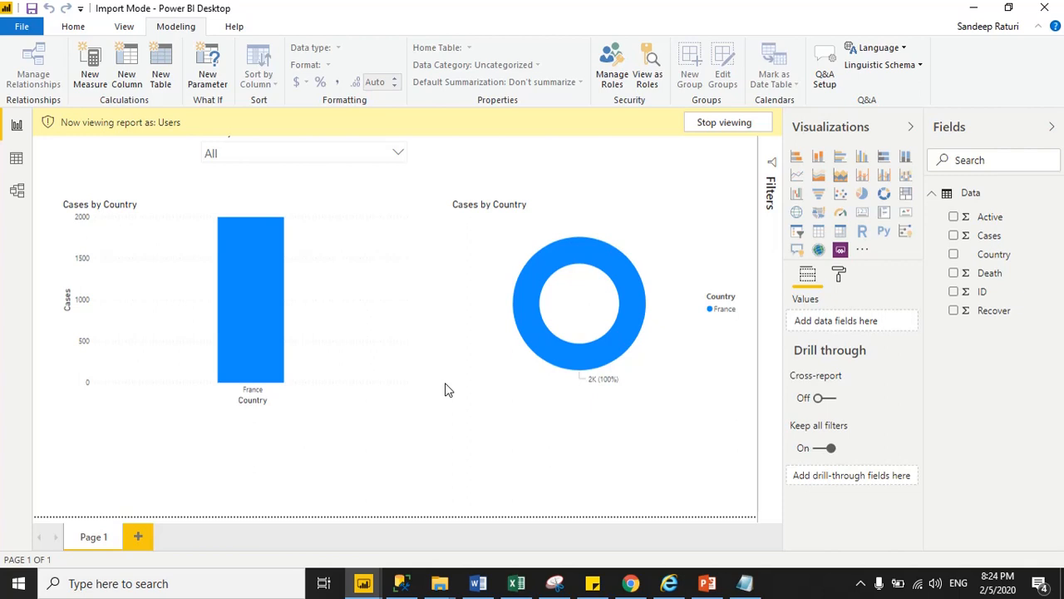
pyautogui.click(349, 154)
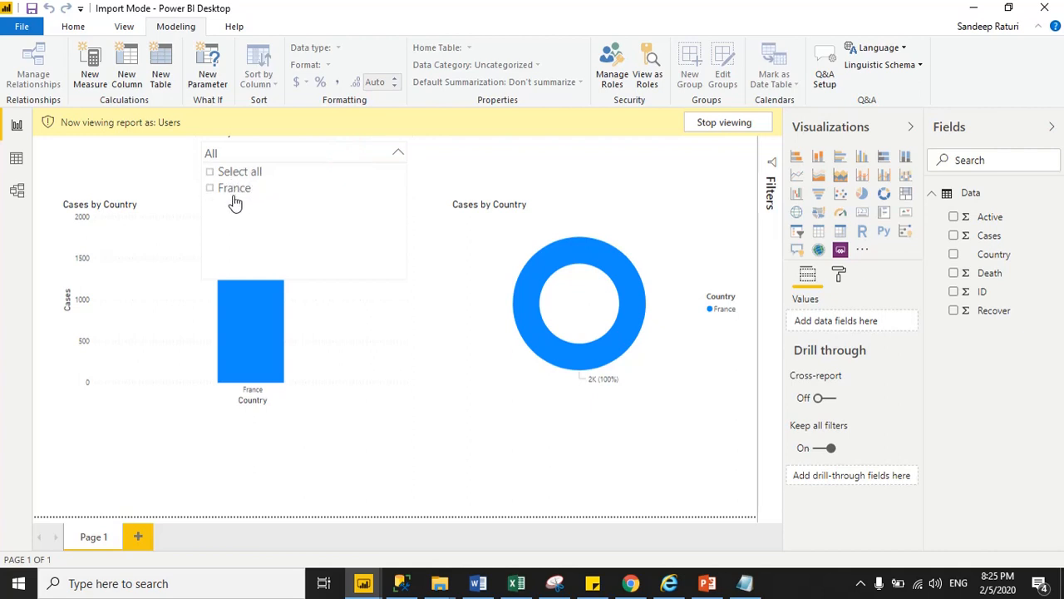
pyautogui.click(726, 124)
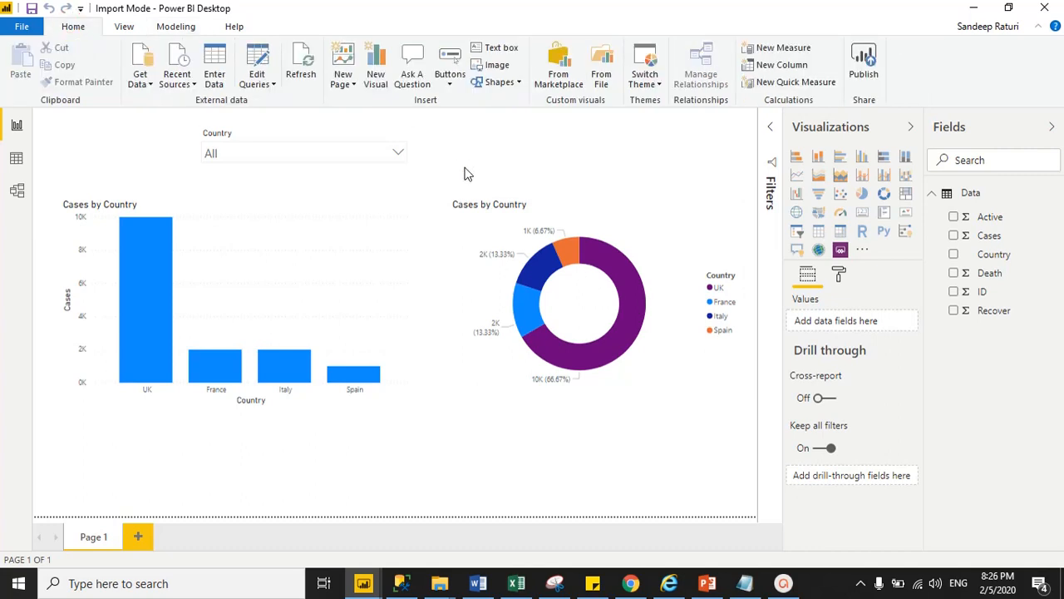
# Step: Publish the report to DevWorkSpace, replacing the existing Import Mode dataset, and dismiss the publishing dialog
pyautogui.click(866, 65)
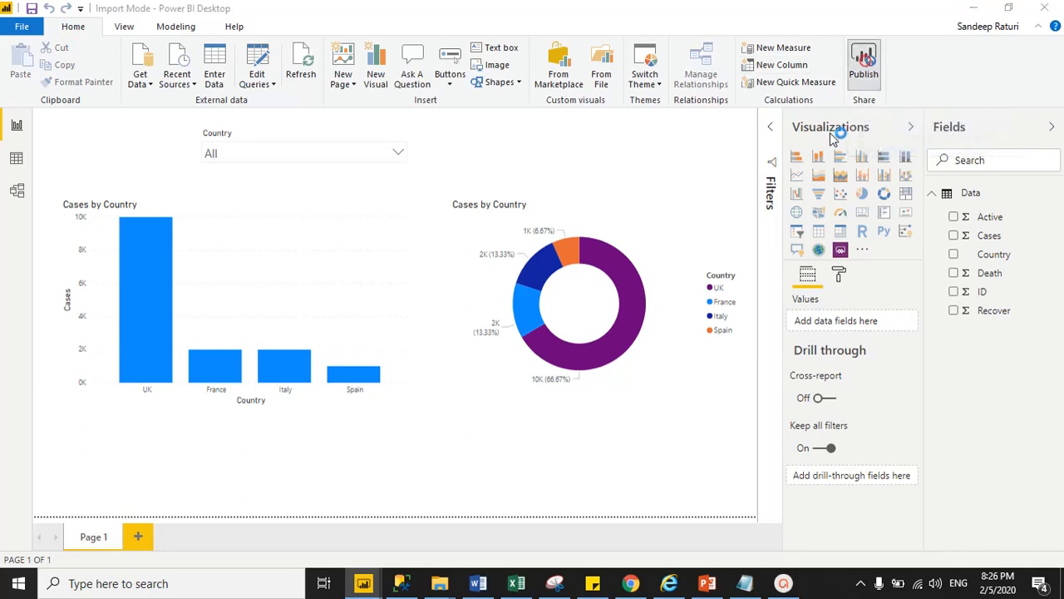
pyautogui.click(618, 306)
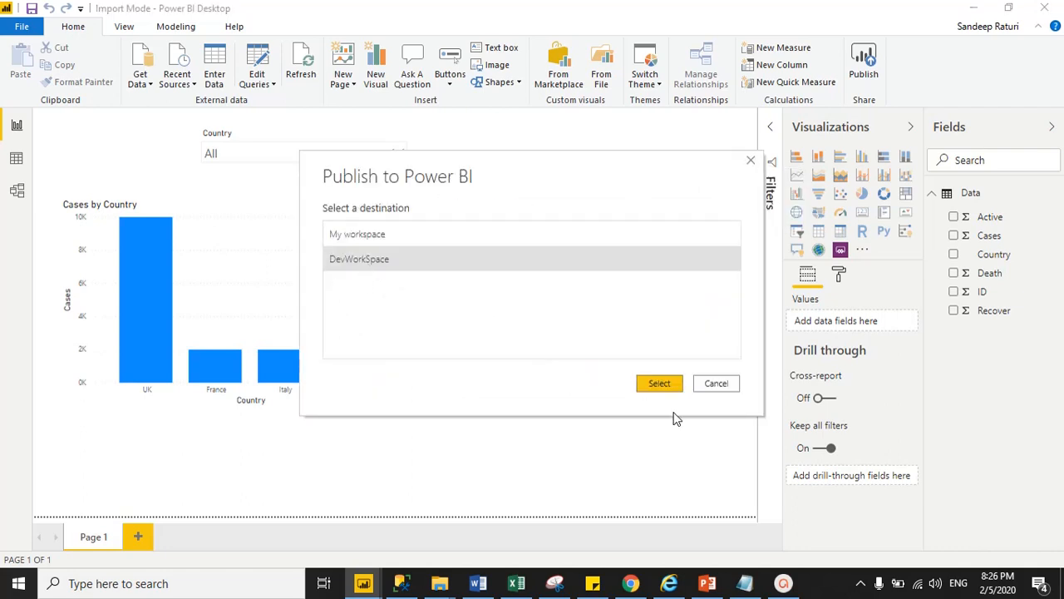
pyautogui.click(666, 388)
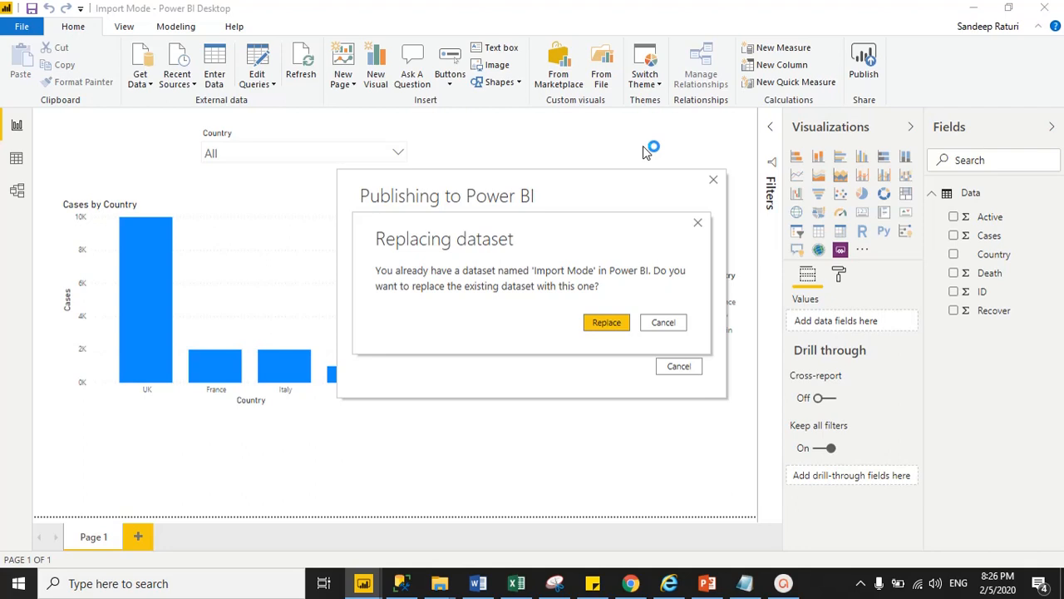
pyautogui.click(606, 323)
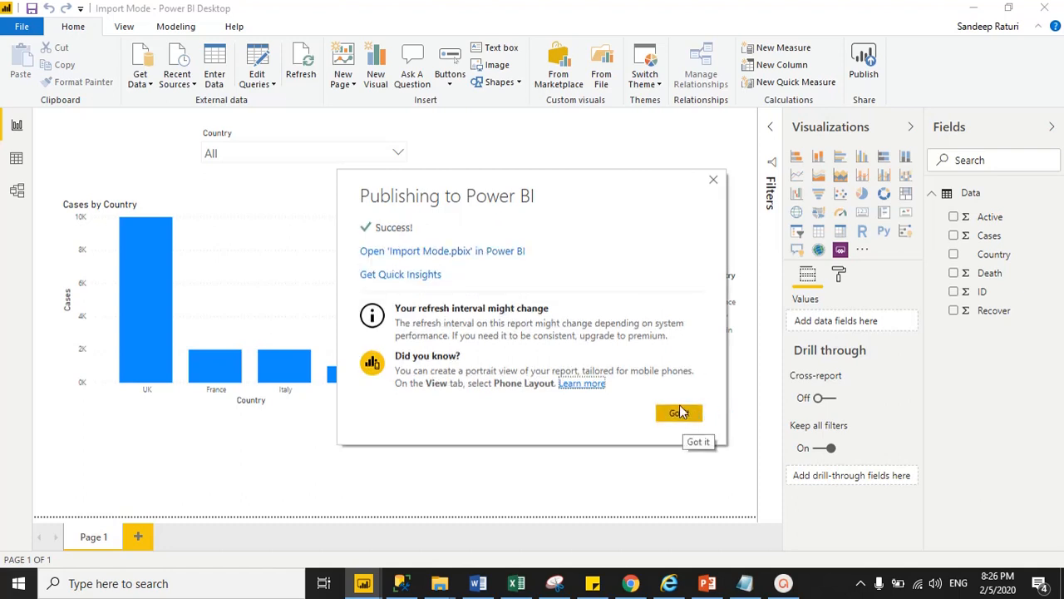
pyautogui.moveTo(584, 185); pyautogui.dragTo(554, 111)
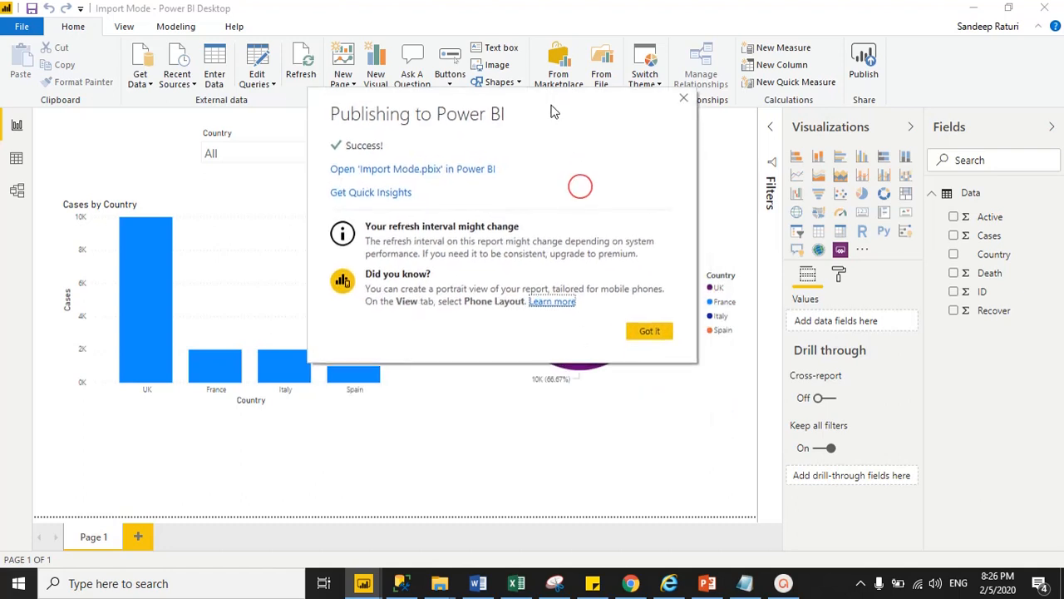
pyautogui.click(652, 333)
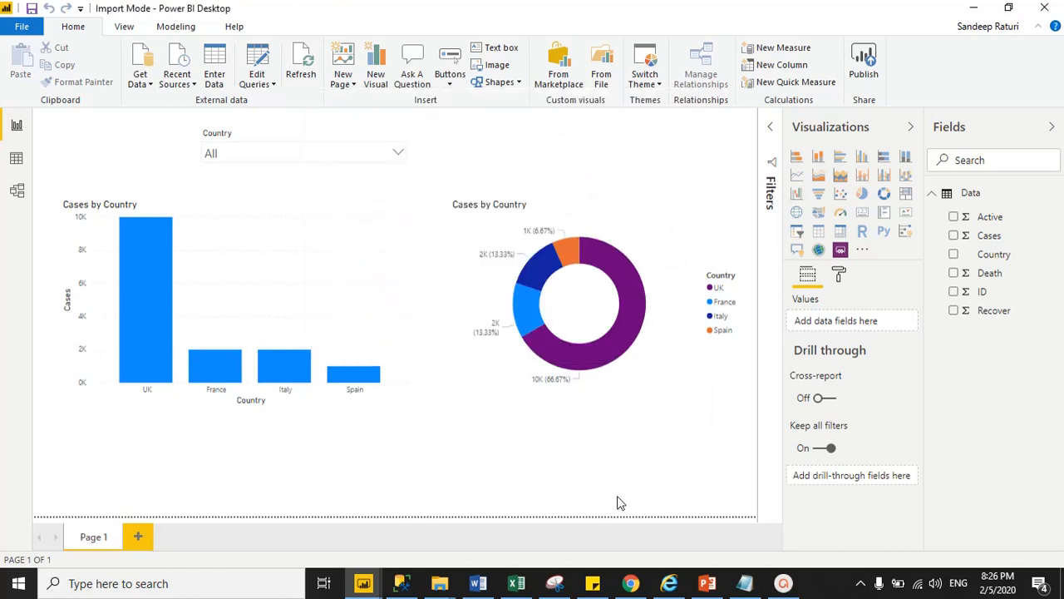
# Step: Switch to the Power BI service in Chrome, open the Import Mode report in DevWorkSpace, and check the charts and Country slicer options
pyautogui.click(632, 584)
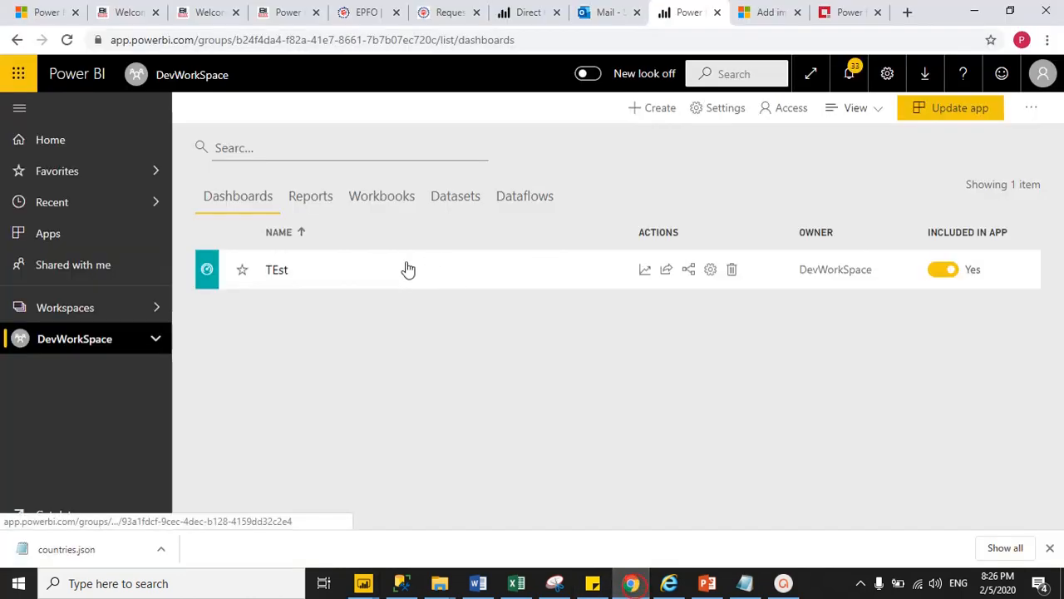
pyautogui.click(305, 205)
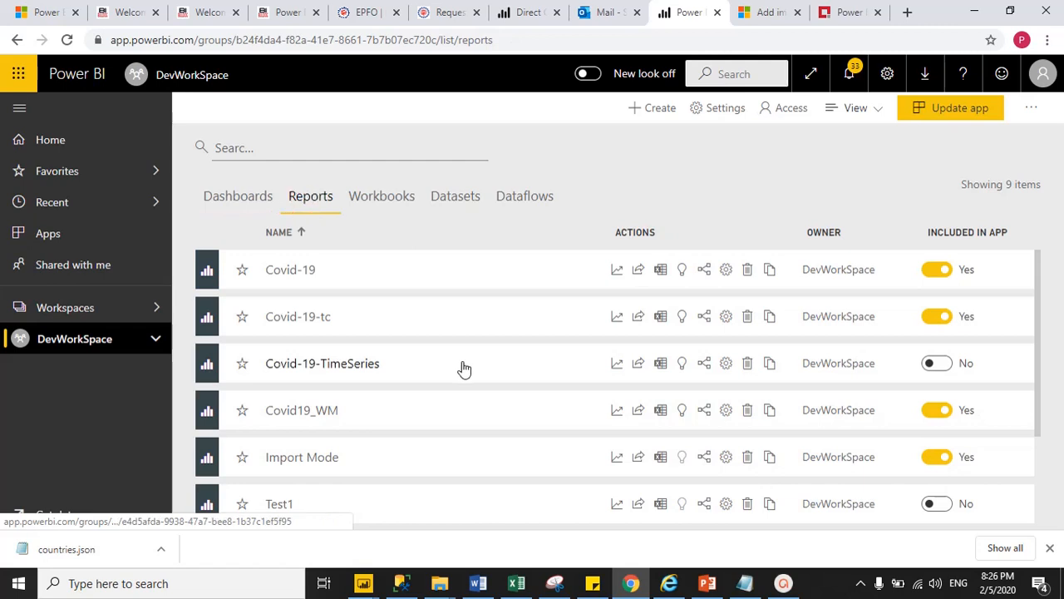
pyautogui.click(311, 458)
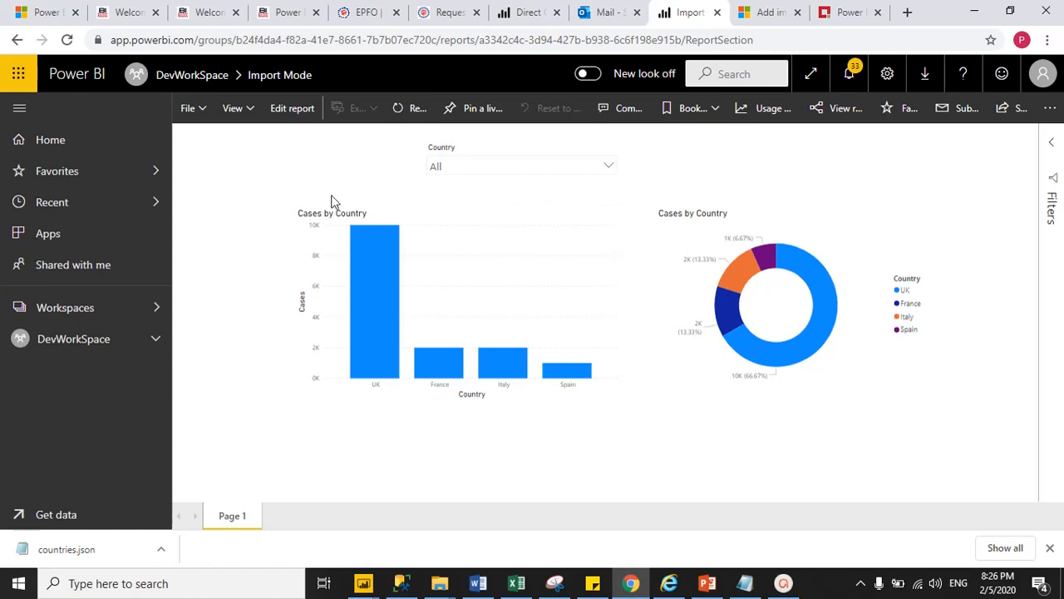
pyautogui.click(533, 165)
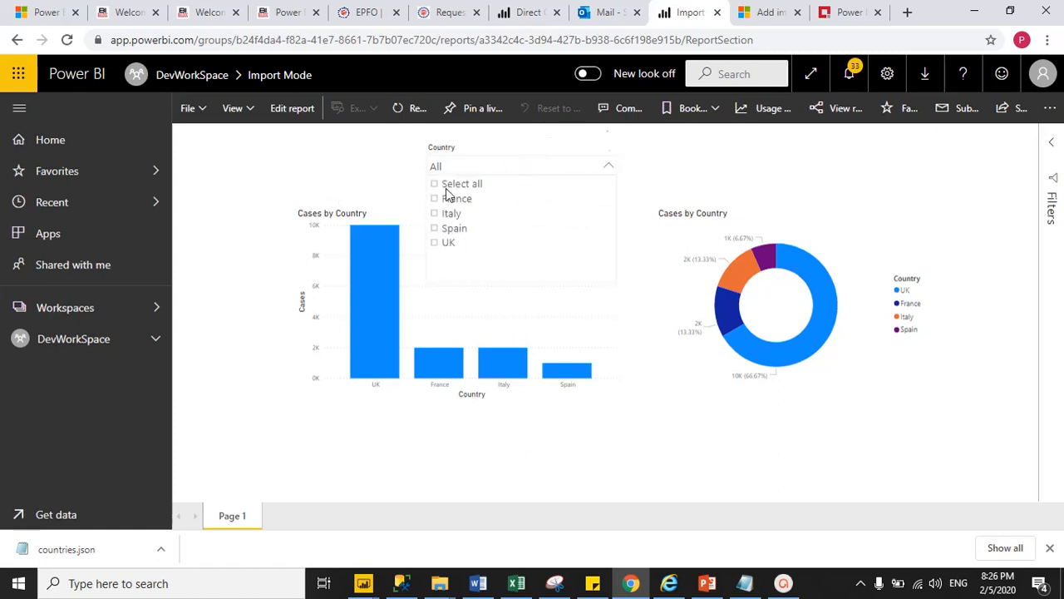
pyautogui.click(324, 164)
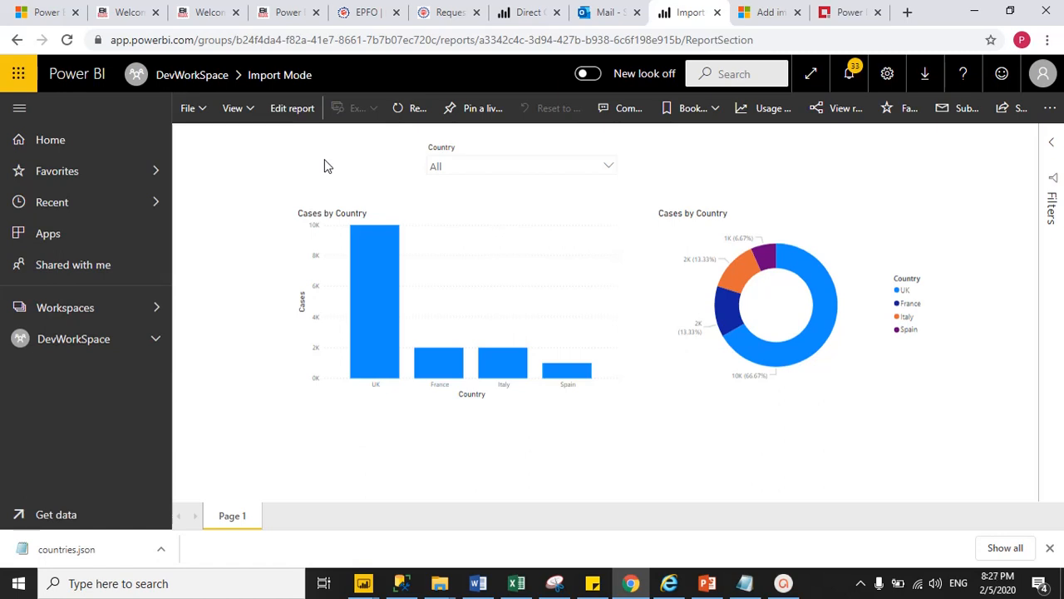
# Step: Open the row-level security settings of the Import Mode dataset in DevWorkSpace
pyautogui.click(74, 345)
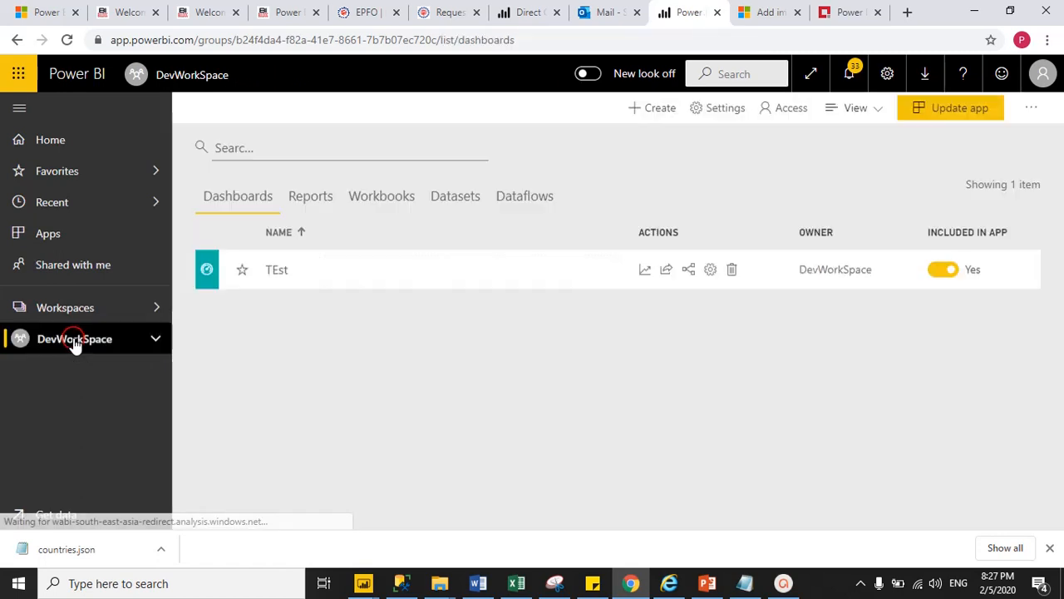
pyautogui.click(466, 198)
pyautogui.scroll(-2, 241, 341)
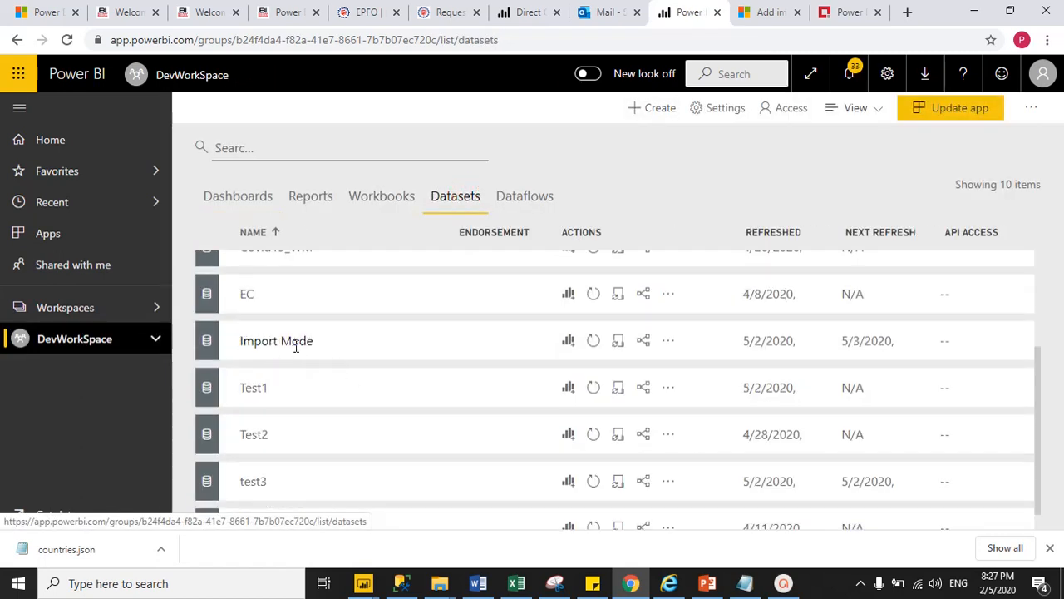
pyautogui.click(669, 343)
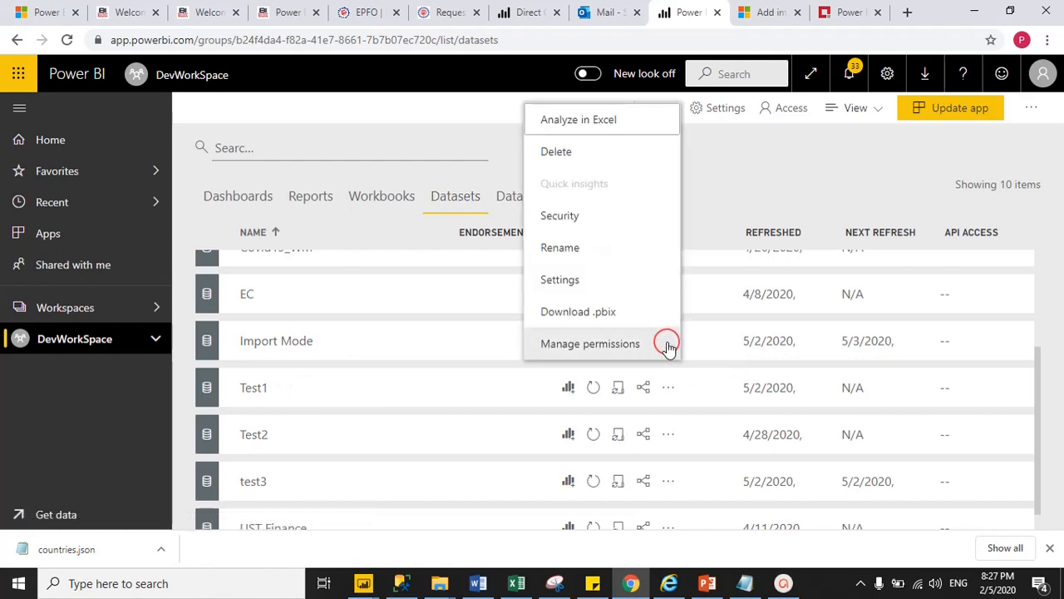
pyautogui.click(560, 216)
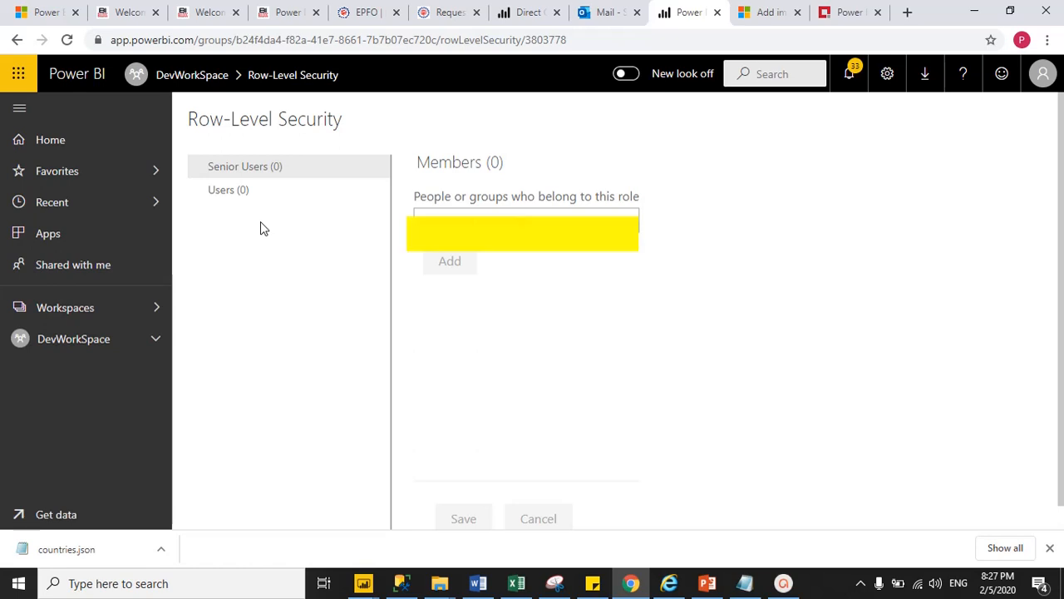
# Step: Add the test user's account as a member of the Senior Users role and save the role membership
pyautogui.click(524, 224)
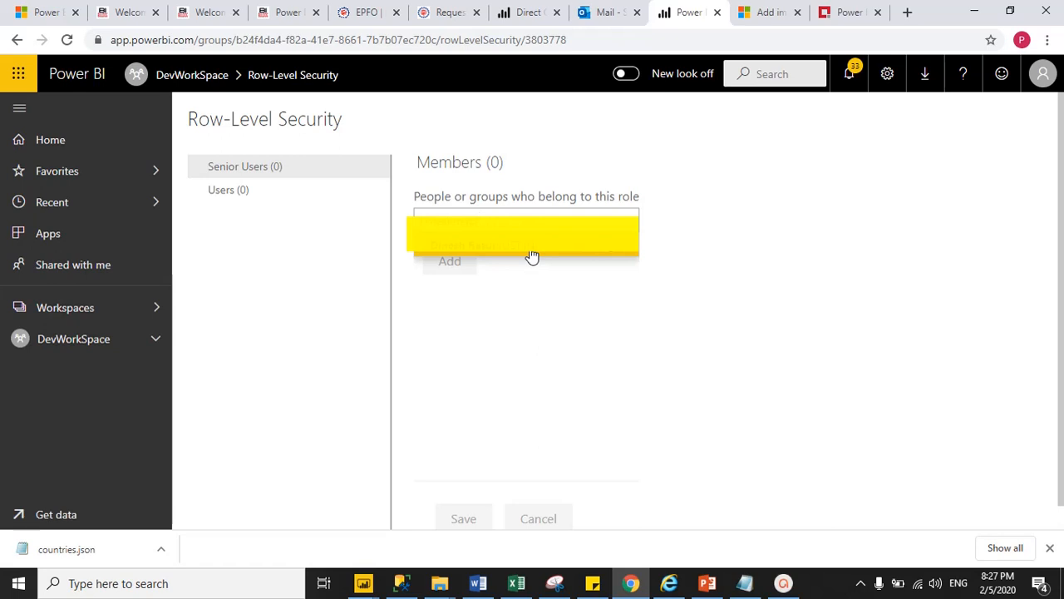
pyautogui.click(532, 257)
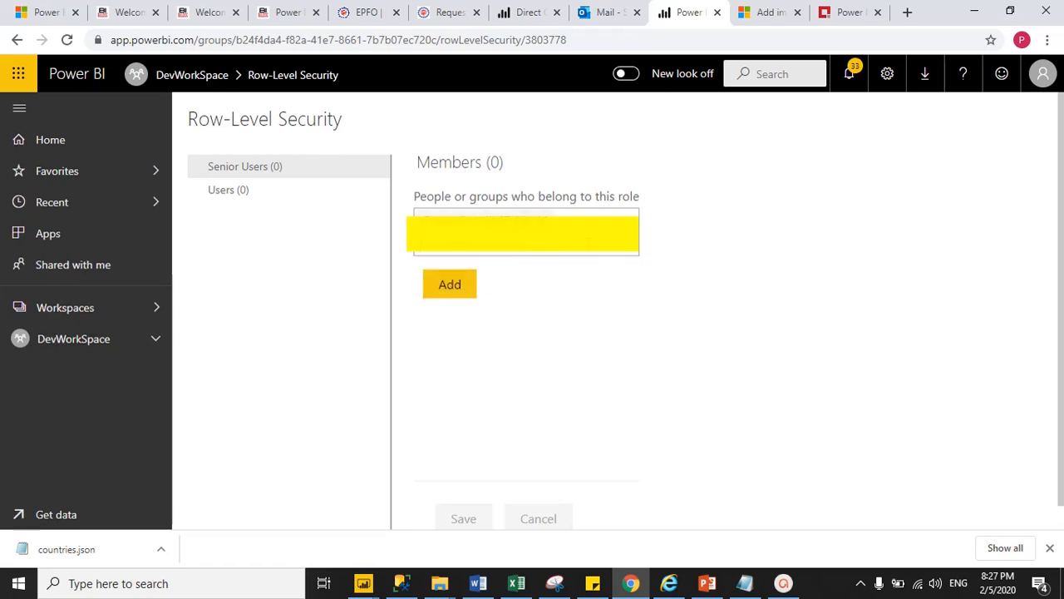
pyautogui.click(449, 291)
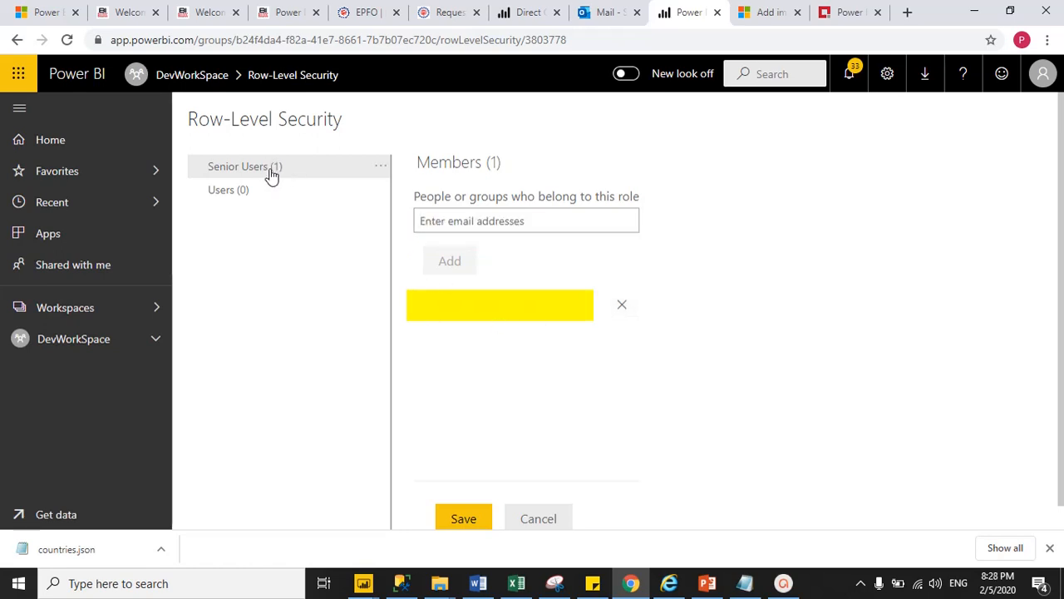
pyautogui.click(459, 519)
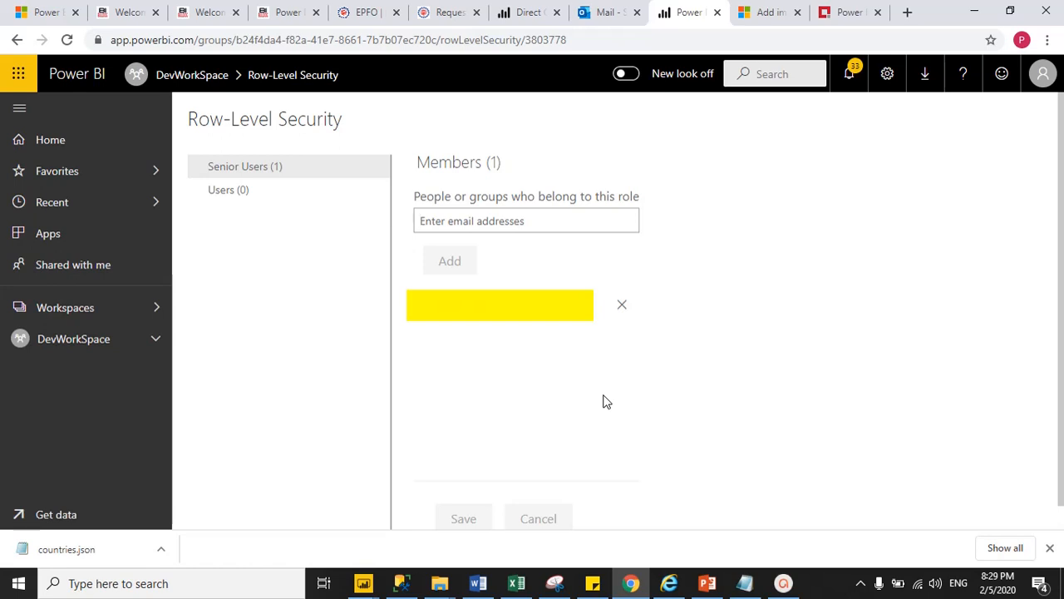
# Step: Switch to Internet Explorer, reload the Import Mode report as the test user, and check the charts and Country slicer options
pyautogui.moveTo(670, 583)
pyautogui.click(670, 507)
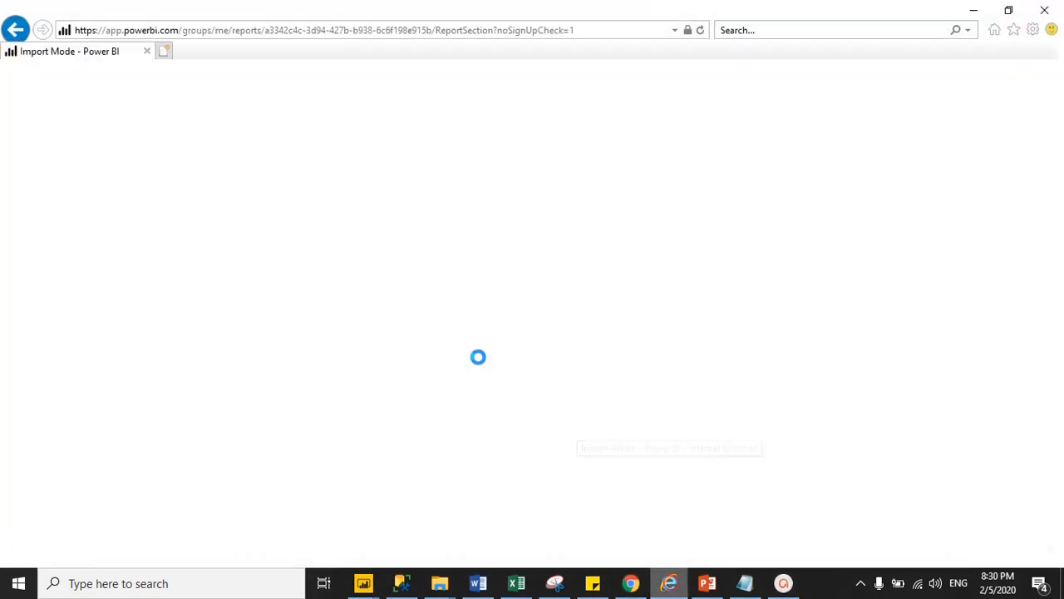
pyautogui.click(187, 30)
pyautogui.press('Return')
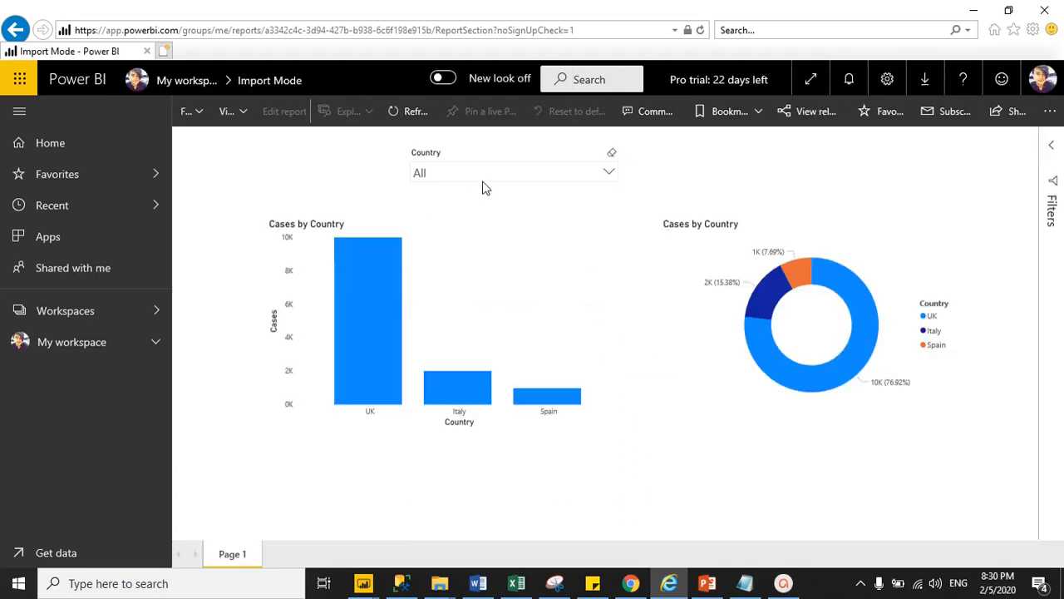
pyautogui.click(481, 176)
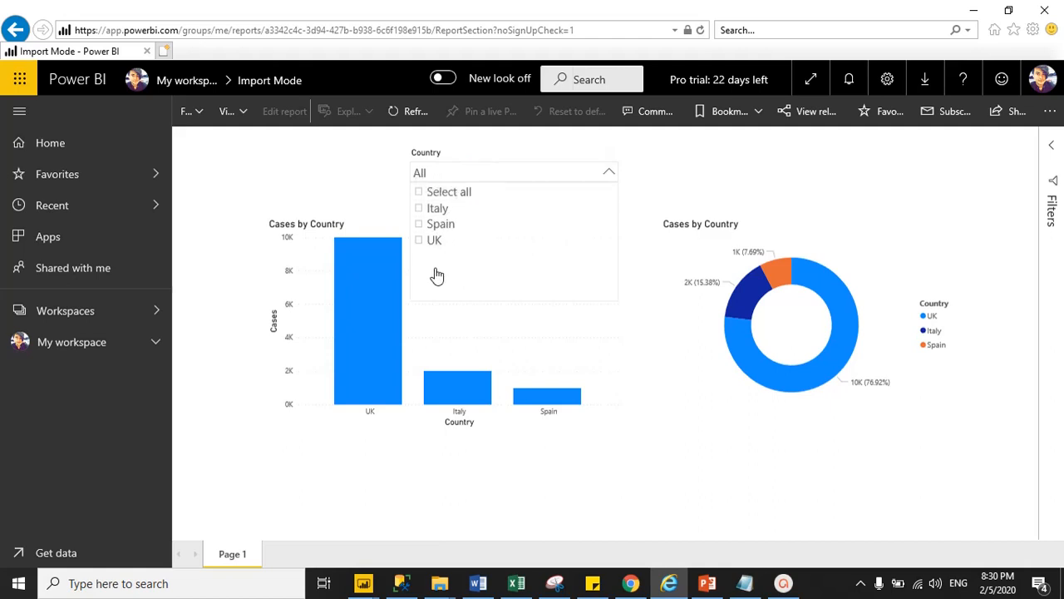
# Step: Compare the unfiltered report in Power BI Desktop and the Senior Users membership in Chrome with the test user's report in Internet Explorer
pyautogui.click(364, 583)
pyautogui.click(304, 530)
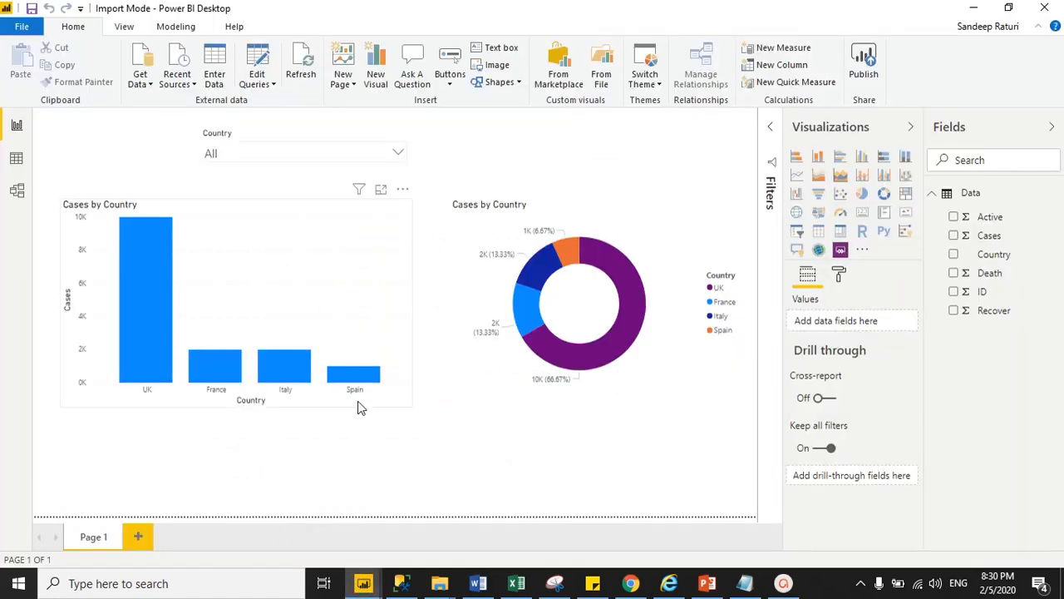
pyautogui.click(630, 583)
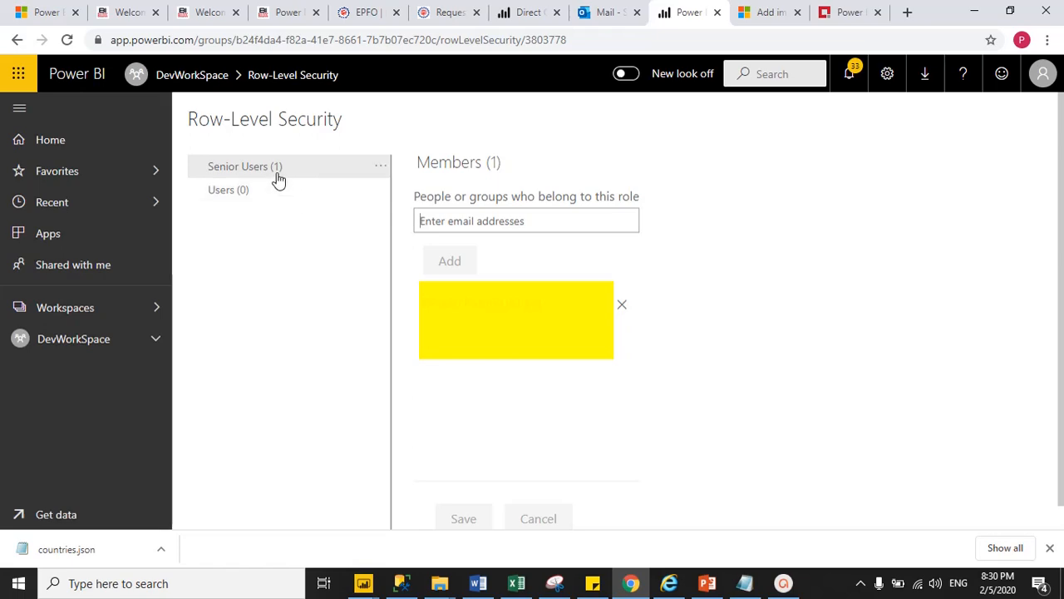
pyautogui.click(634, 584)
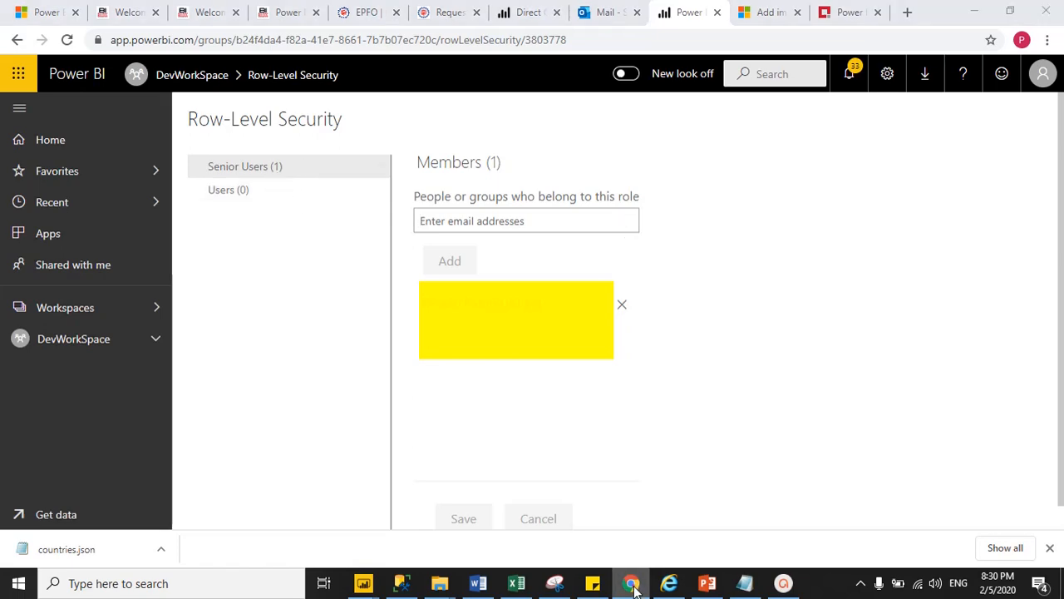
pyautogui.click(669, 583)
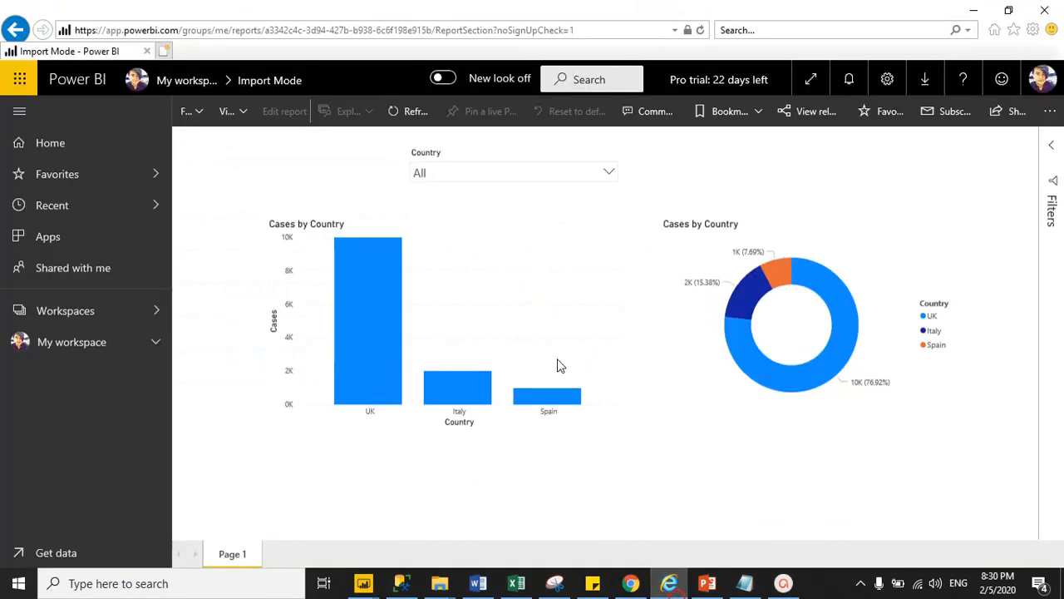
pyautogui.click(495, 179)
pyautogui.click(669, 583)
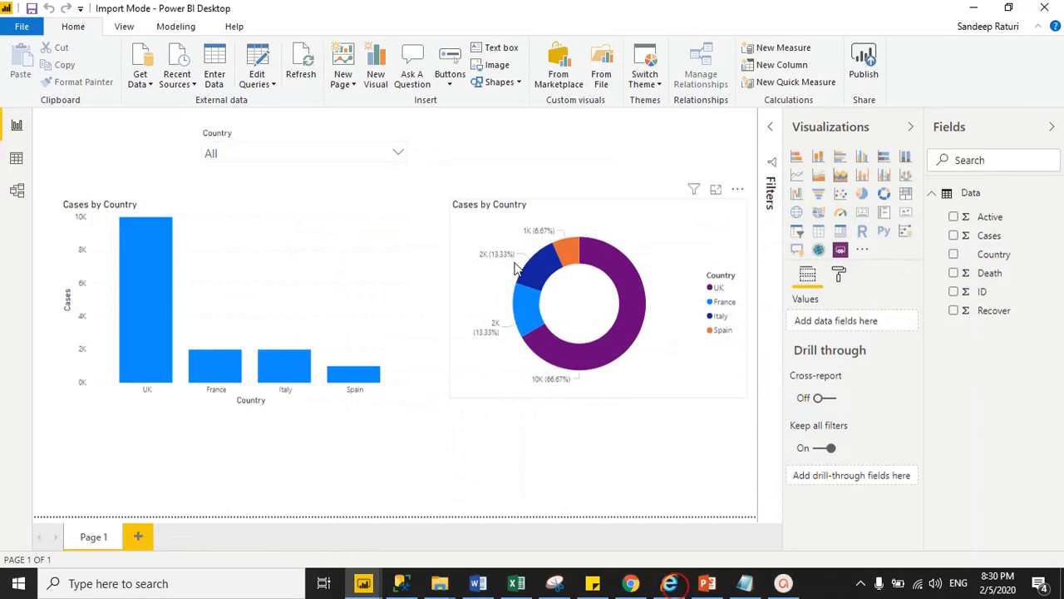
# Step: In the row-level security settings in Chrome, move the test user from the Senior Users role to the Users role, saving each role's membership
pyautogui.click(630, 585)
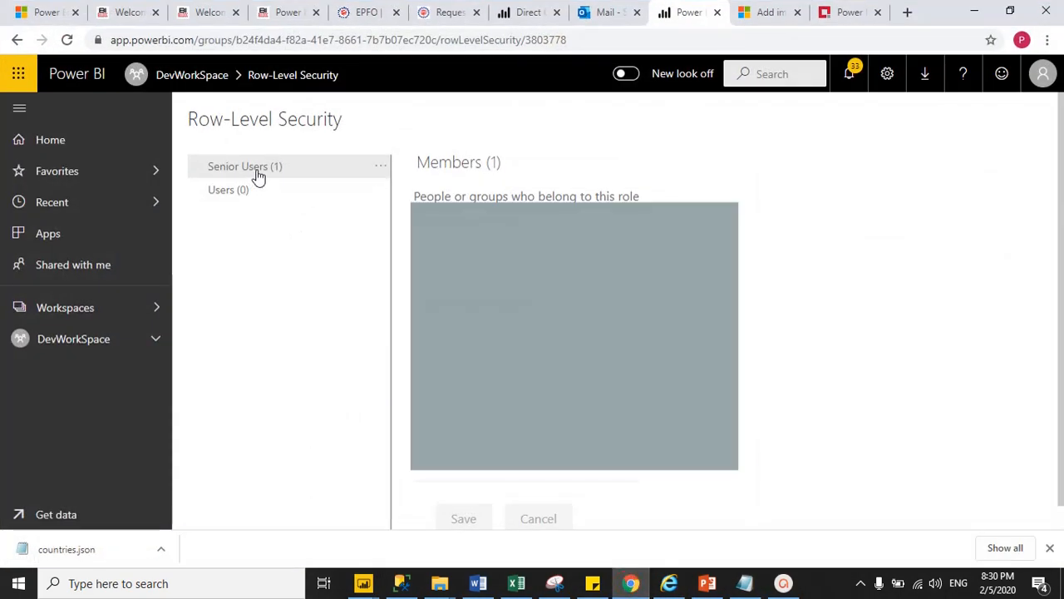
pyautogui.click(256, 169)
pyautogui.click(629, 309)
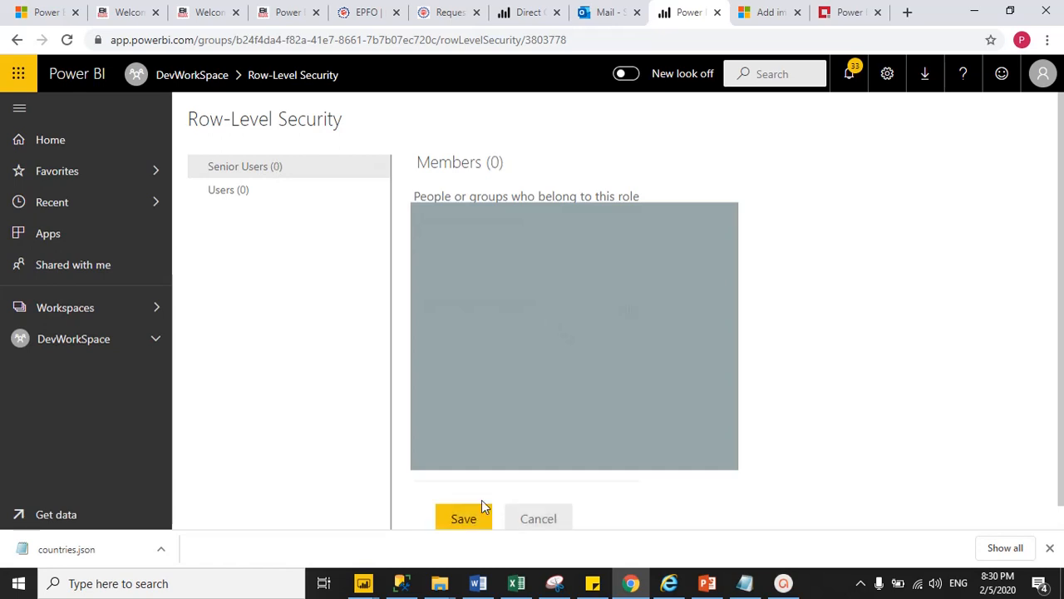
pyautogui.click(471, 524)
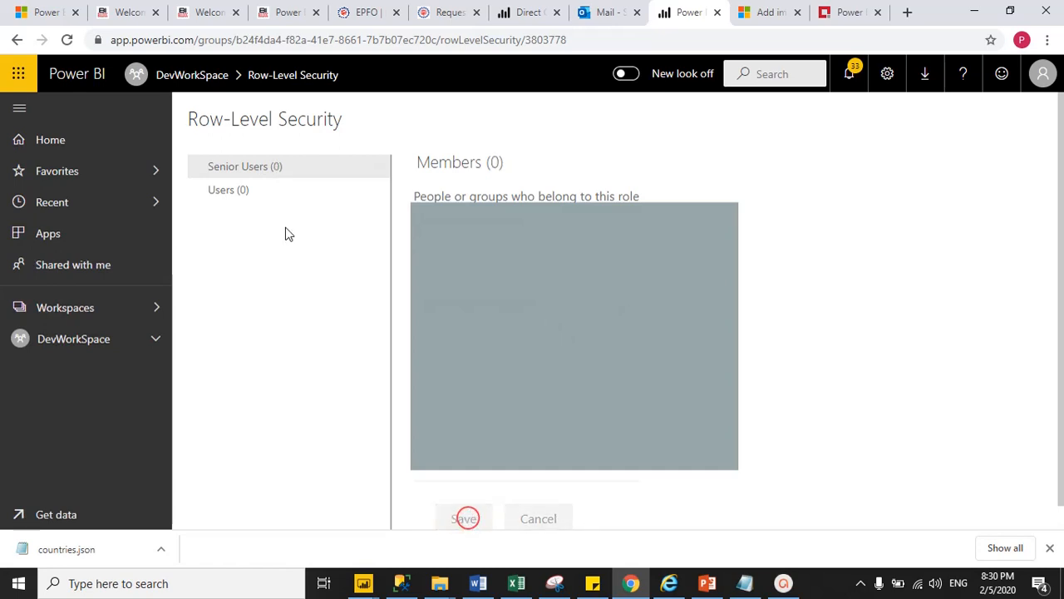
pyautogui.click(222, 192)
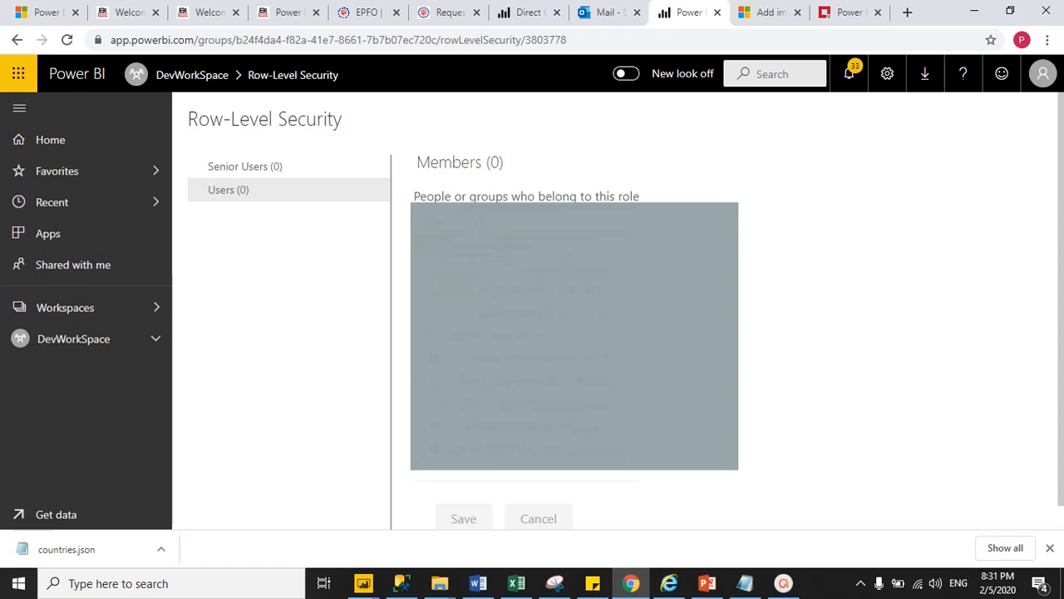
pyautogui.click(463, 518)
# Step: Switch to Internet Explorer and reload the Import Mode report as a member of the Users role
pyautogui.click(670, 582)
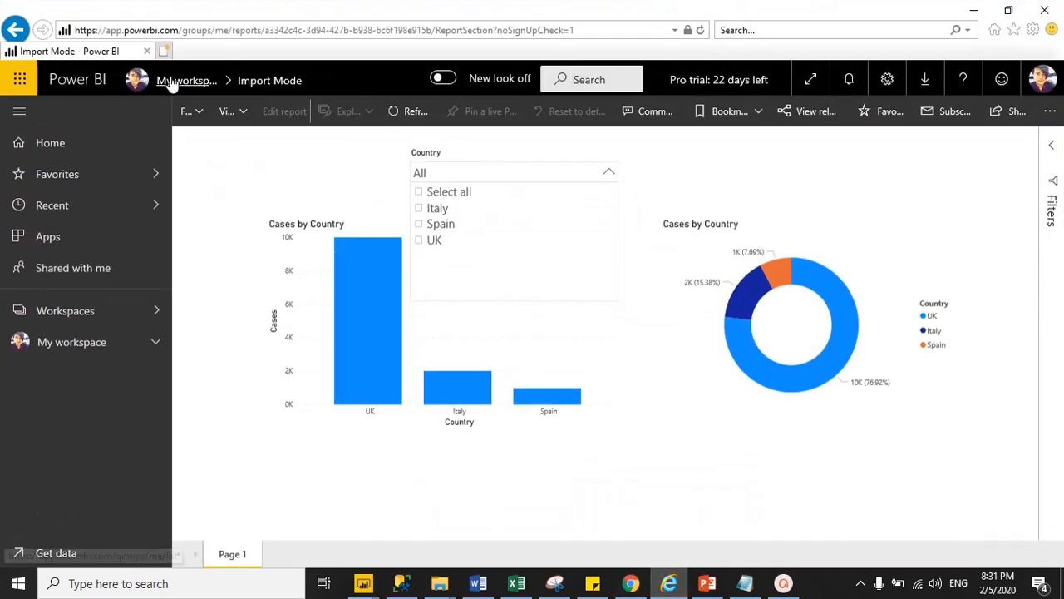
pyautogui.click(250, 30)
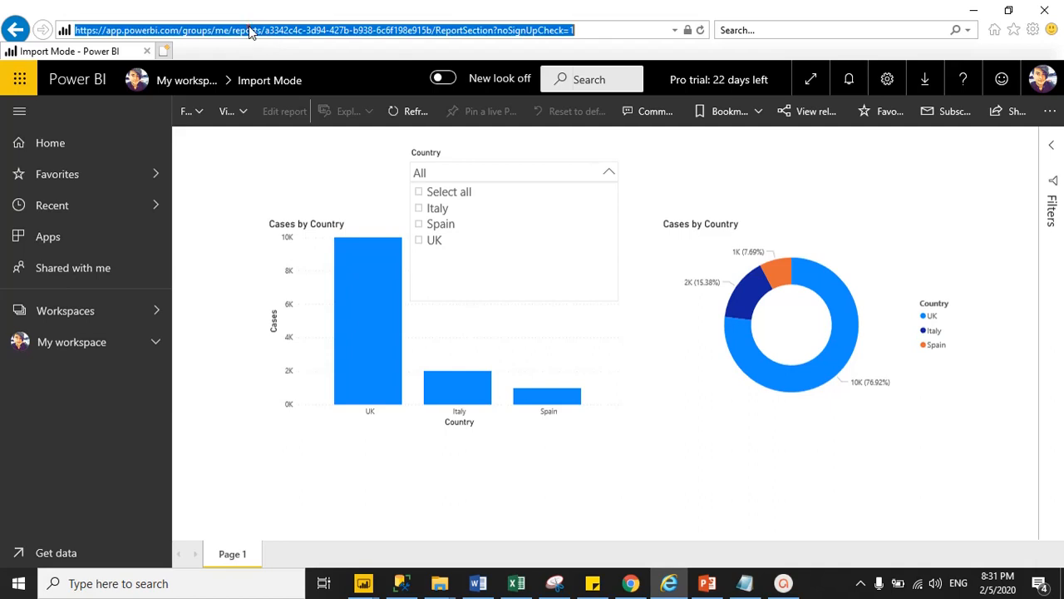
pyautogui.press('Return')
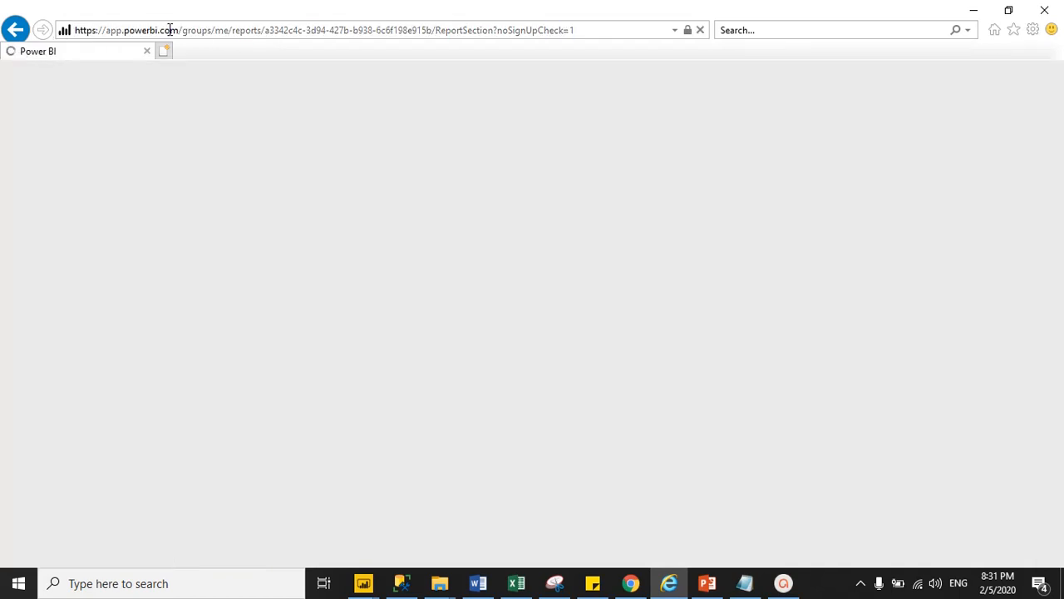